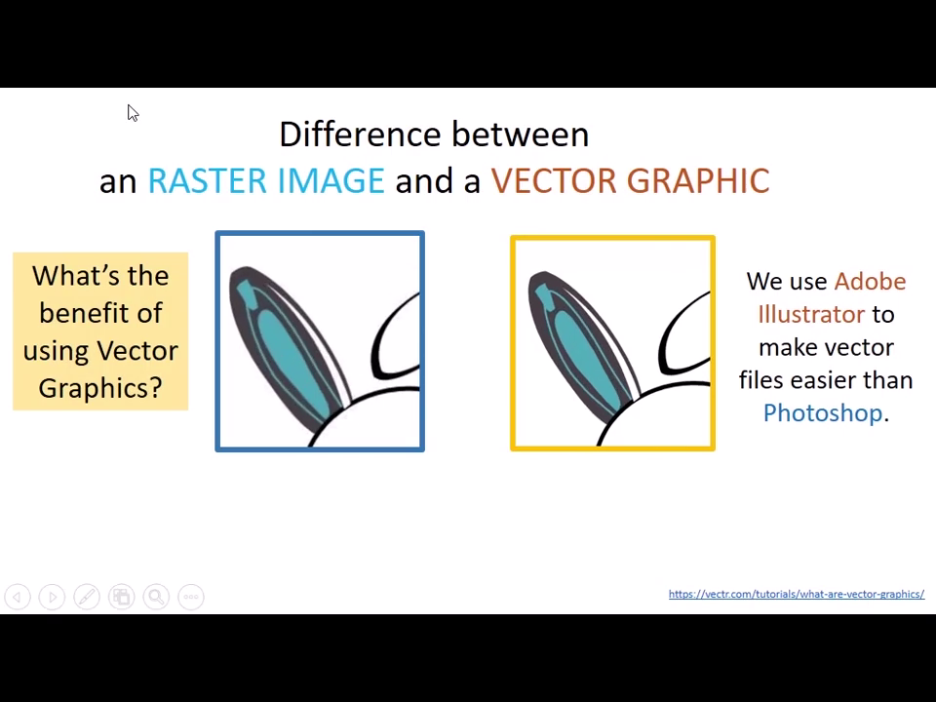
Step: Download the assignment's tracing image and save it as Tracing Shapes.png in Documents > DIGITAL
key("alt+Tab")
left_click(372, 214)
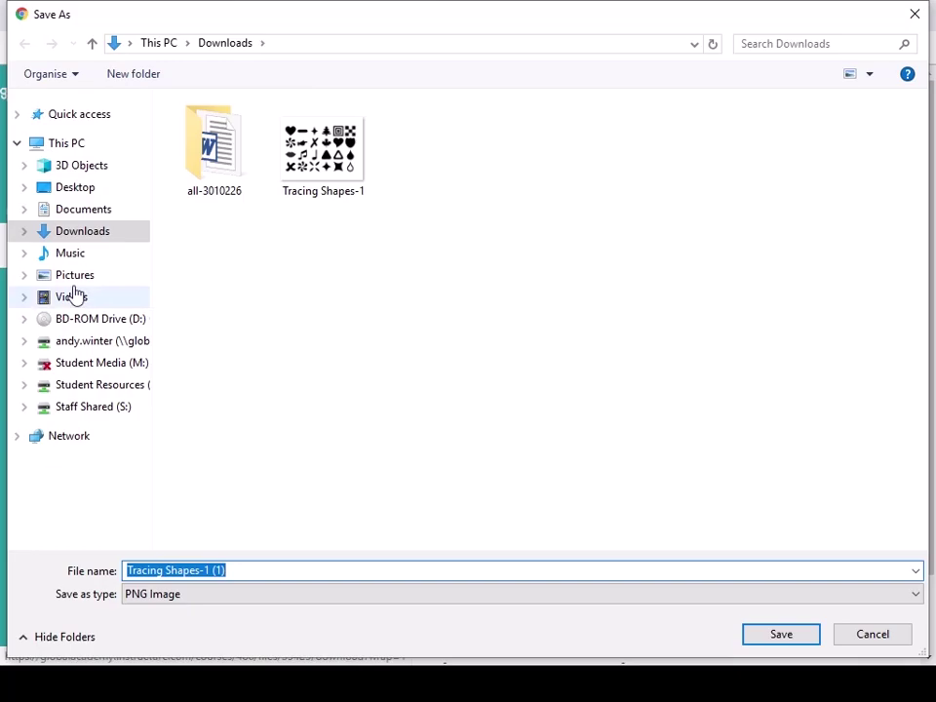
left_click(83, 209)
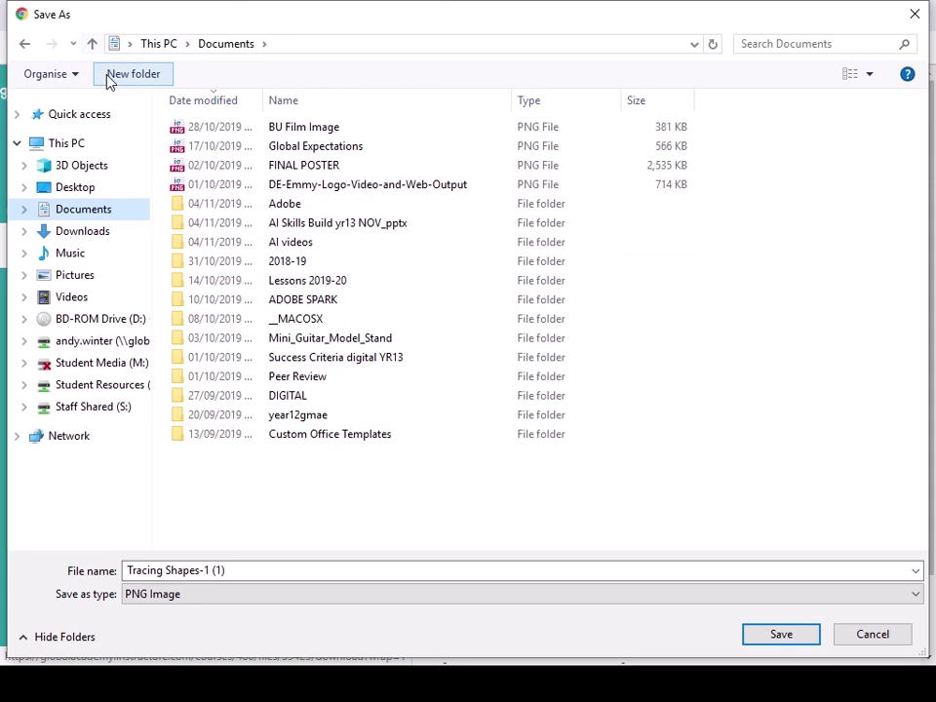
double_click(230, 398)
left_click(306, 569)
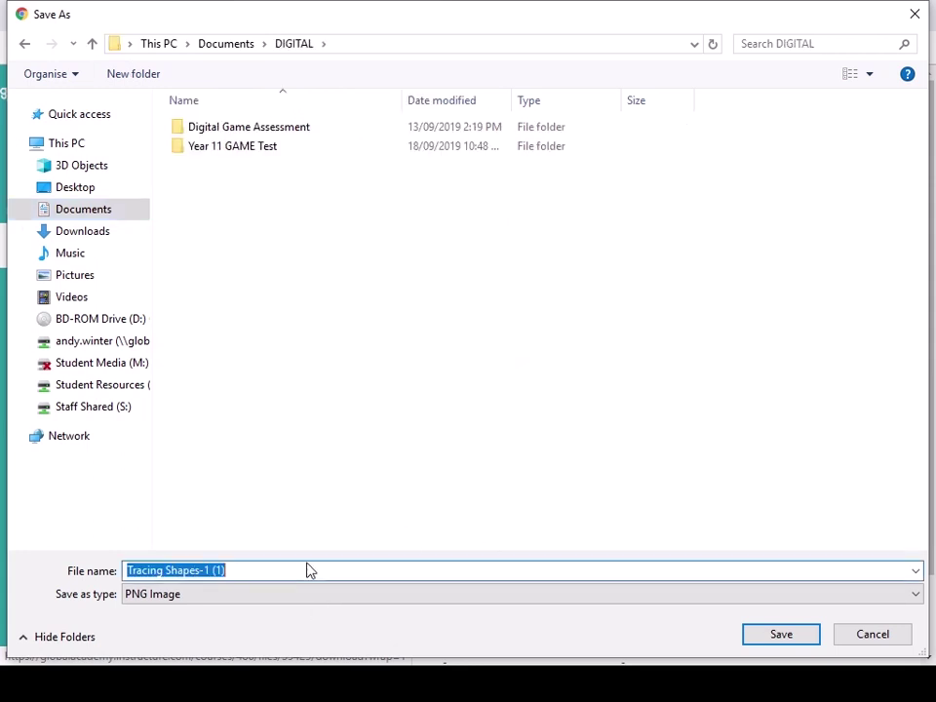
key("BackSpace")
key("BackSpace")
key("BackSpace")
key("BackSpace")
left_click(781, 635)
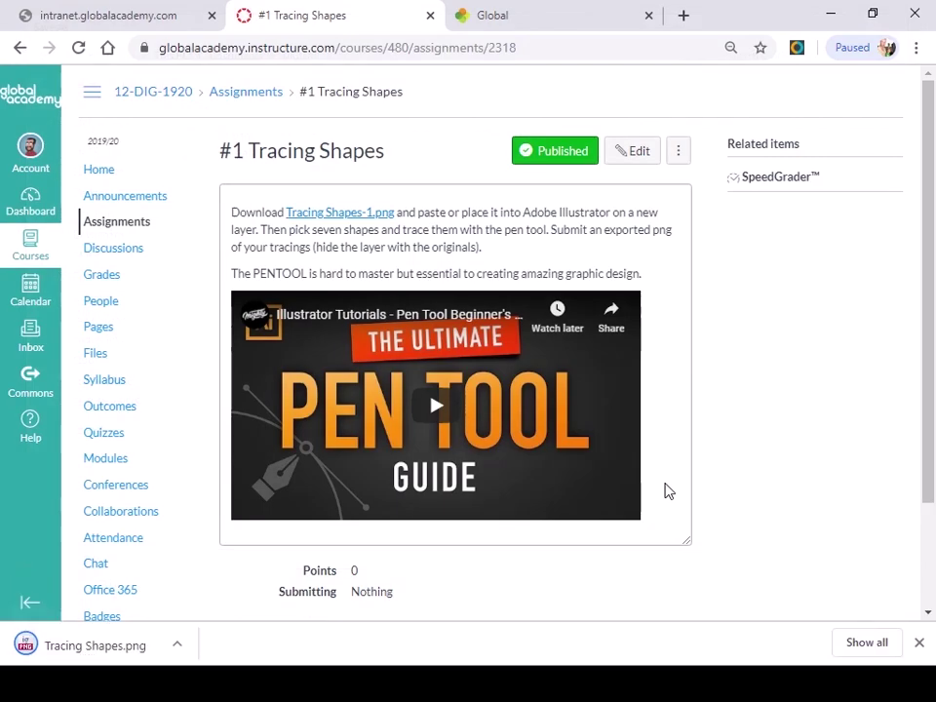
Step: Return to the assignment page and highlight the seven-shapes requirement
key("alt+Tab")
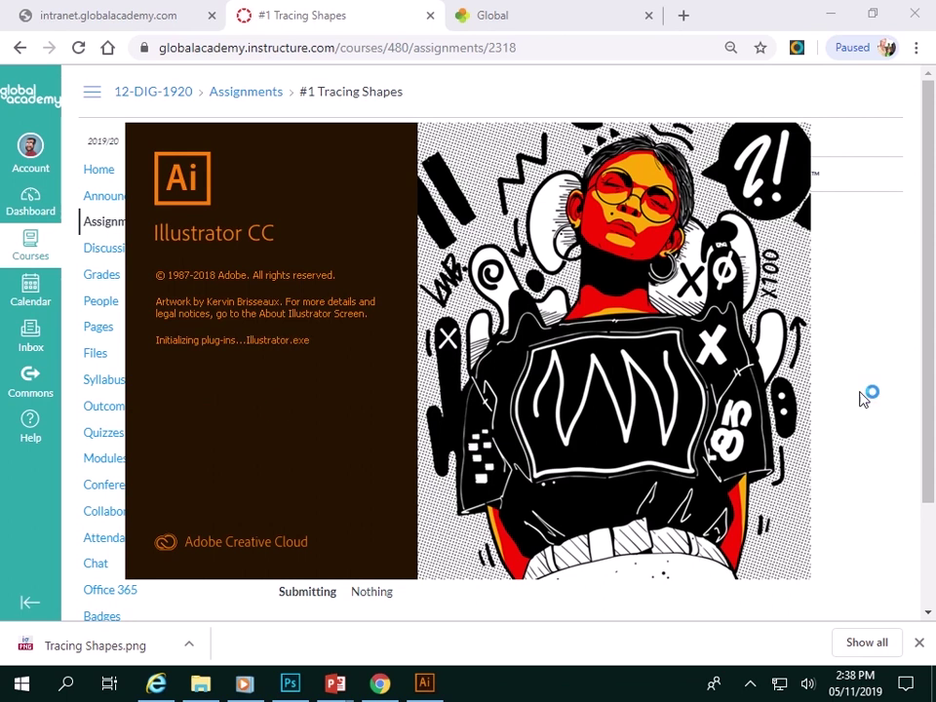
left_click(467, 254)
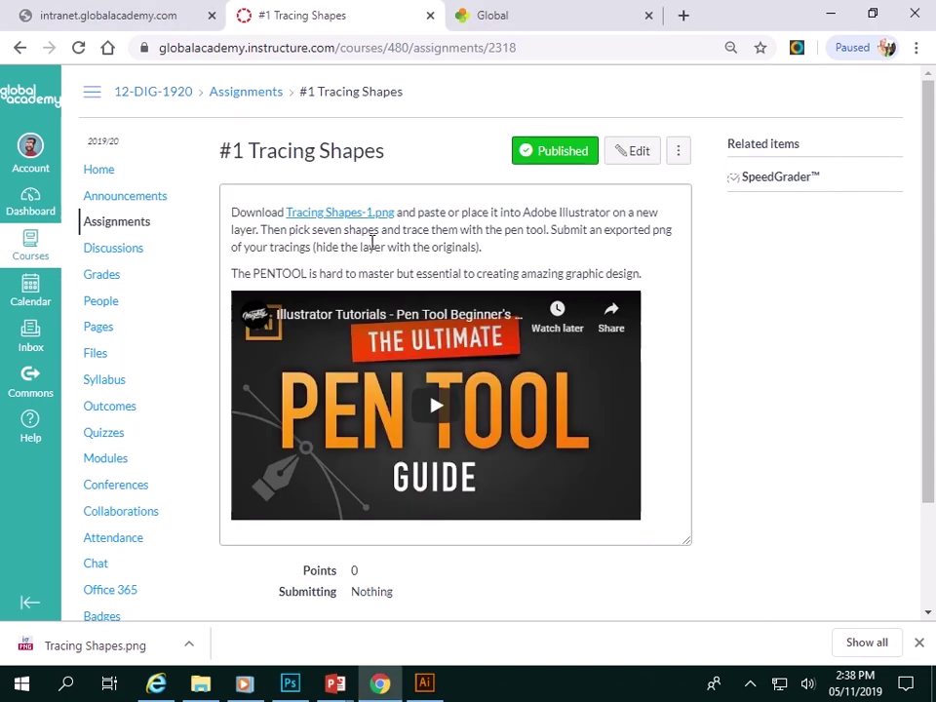
mouse_move(316, 230)
left_mouse_down()
mouse_move(379, 230)
mouse_move(314, 230)
left_mouse_up()
Step: Create a blank A4 document and place Tracing Shapes.png from the DIGITAL folder on the artboard
key("alt+Tab")
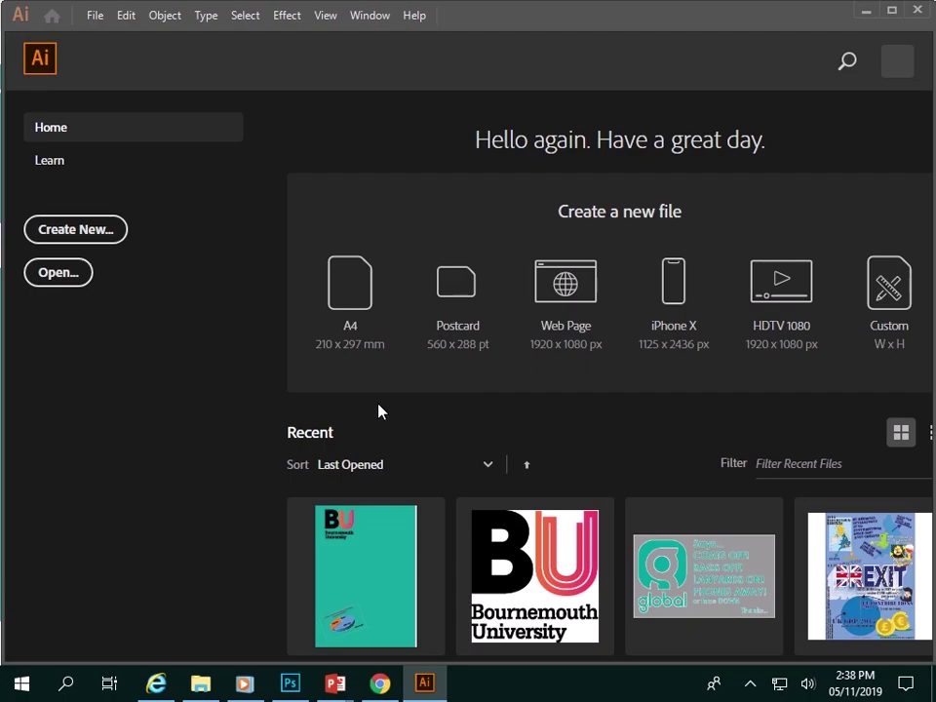
left_click(350, 287)
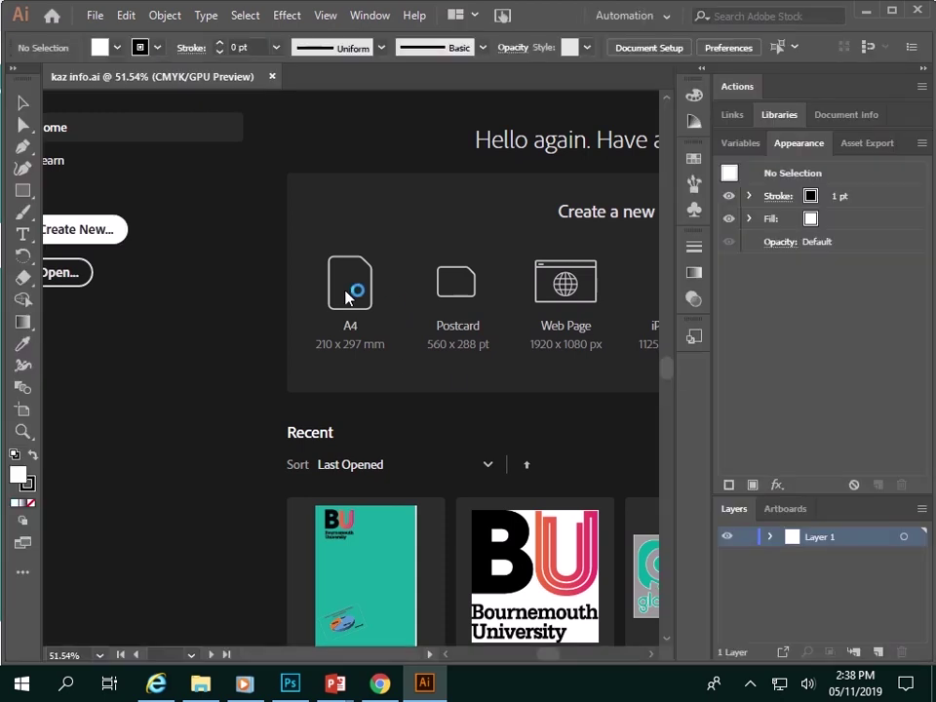
left_click(103, 17)
left_click(179, 311)
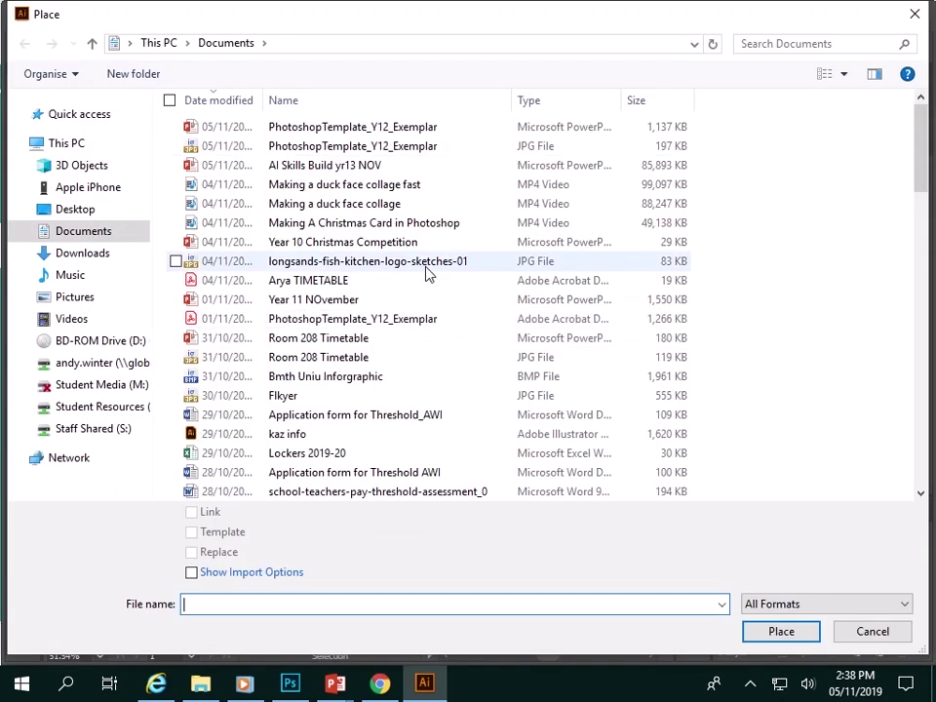
scroll(465, 290, "down", 10)
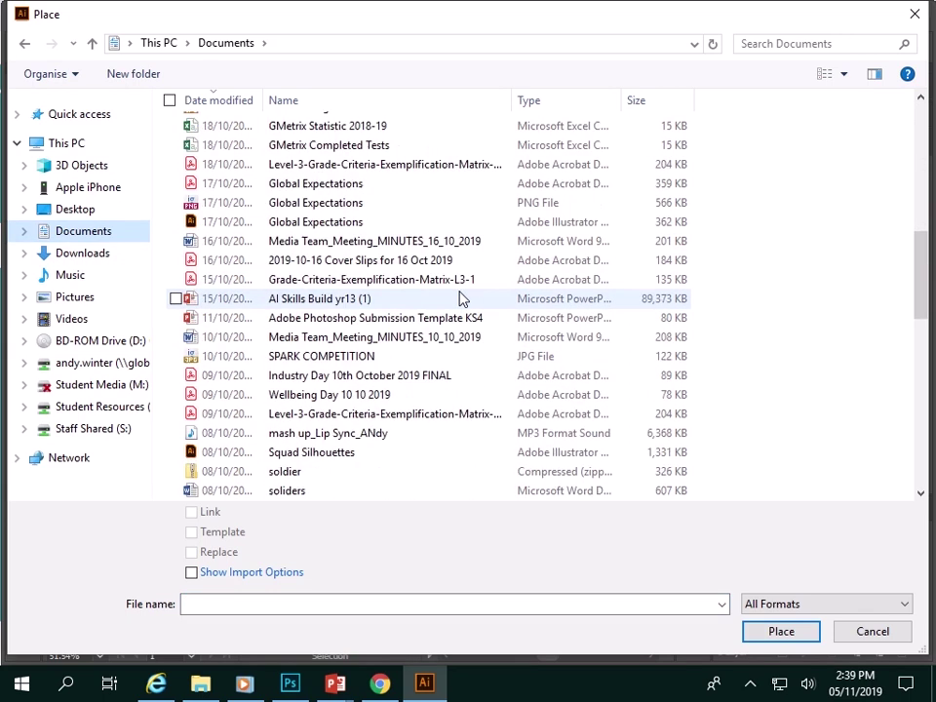
scroll(462, 299, "down", 8)
scroll(435, 299, "down", 2)
double_click(272, 313)
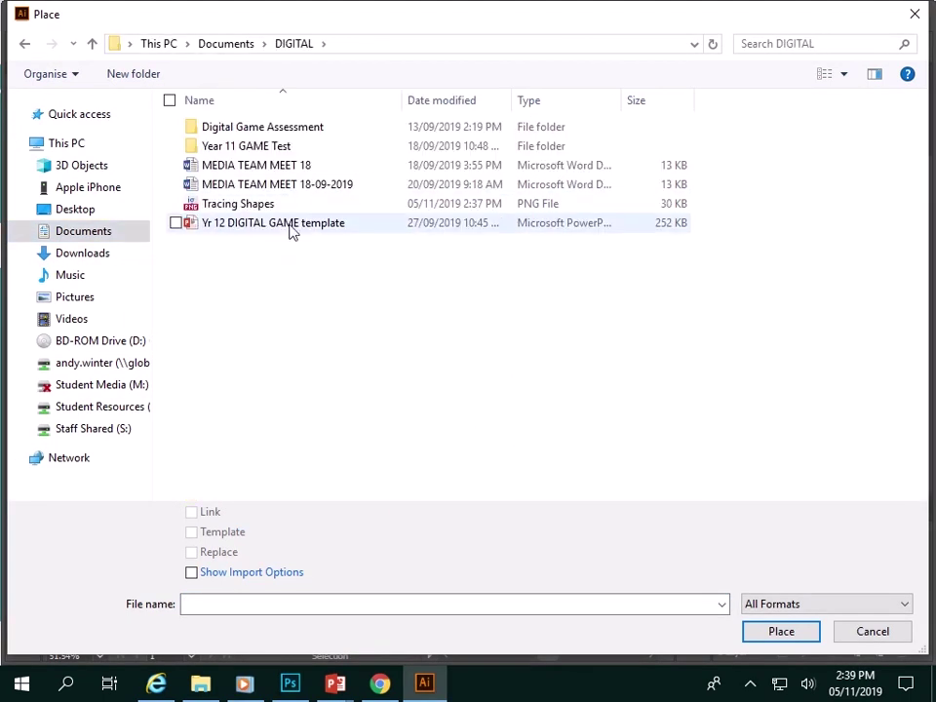
double_click(274, 202)
left_click(198, 208)
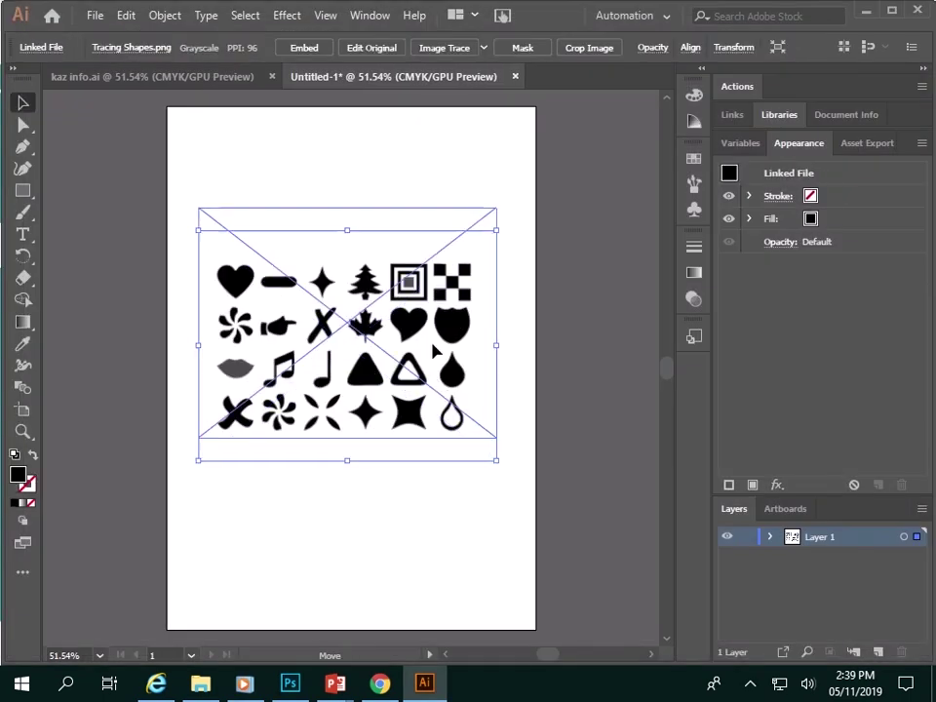
Step: Scale up the placed image, exit isolation mode, centre it on the page and zoom in
left_click_drag(435, 351, 425, 286)
left_click_drag(486, 382, 528, 441)
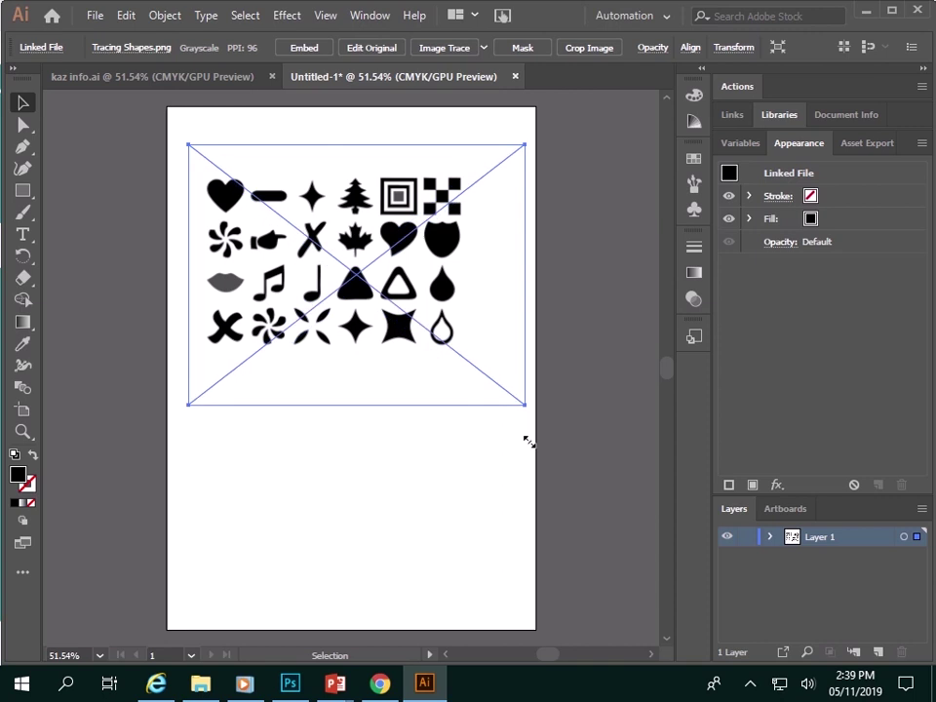
left_click_drag(484, 336, 470, 408)
double_click(469, 407)
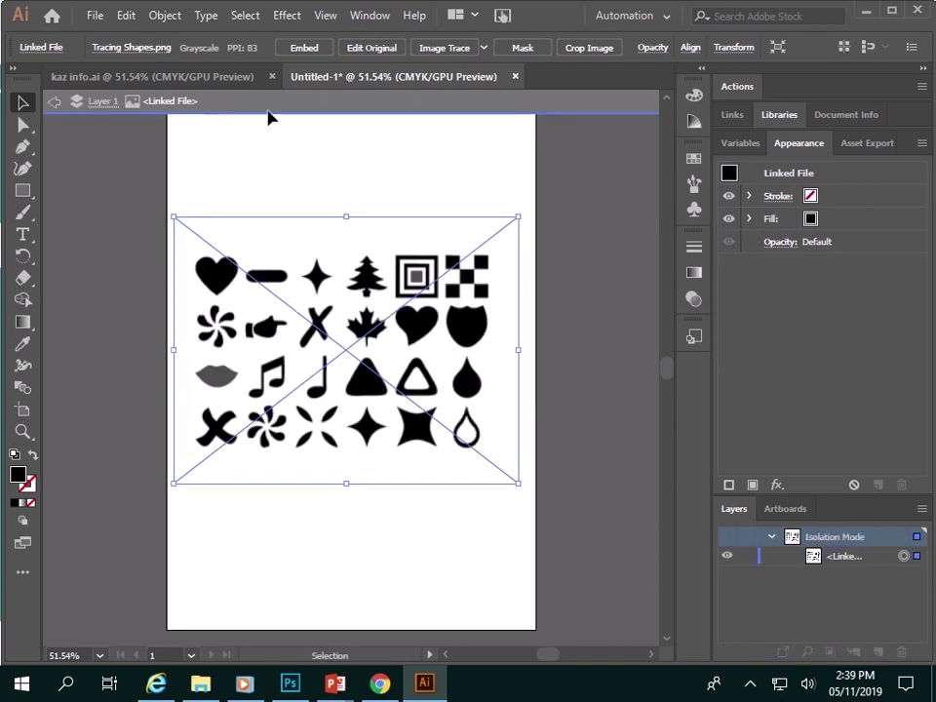
left_click(270, 117)
left_click(55, 102)
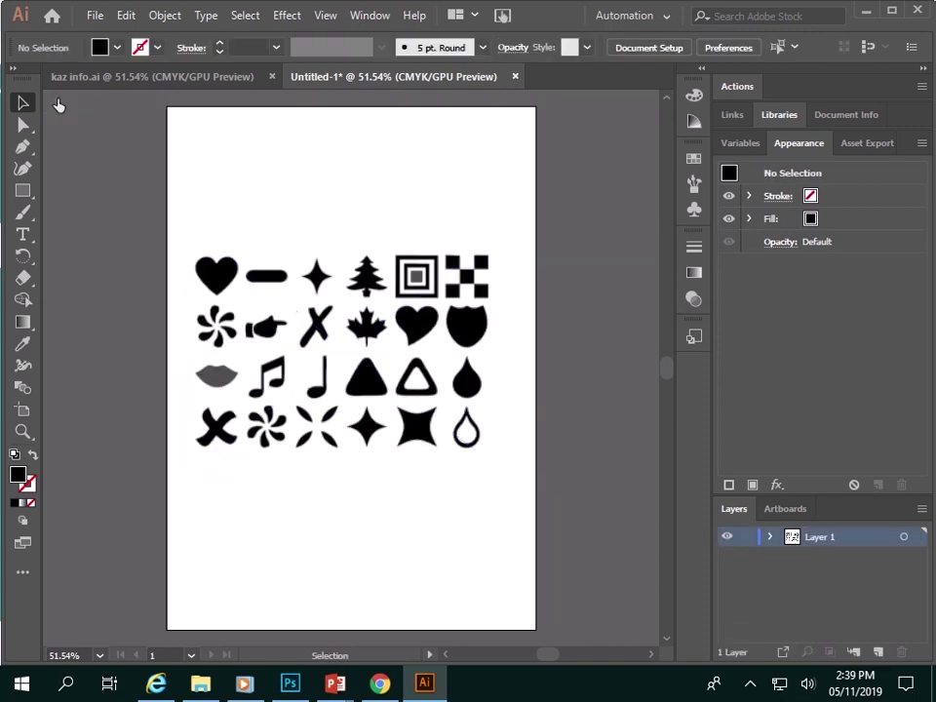
left_click_drag(436, 331, 443, 331)
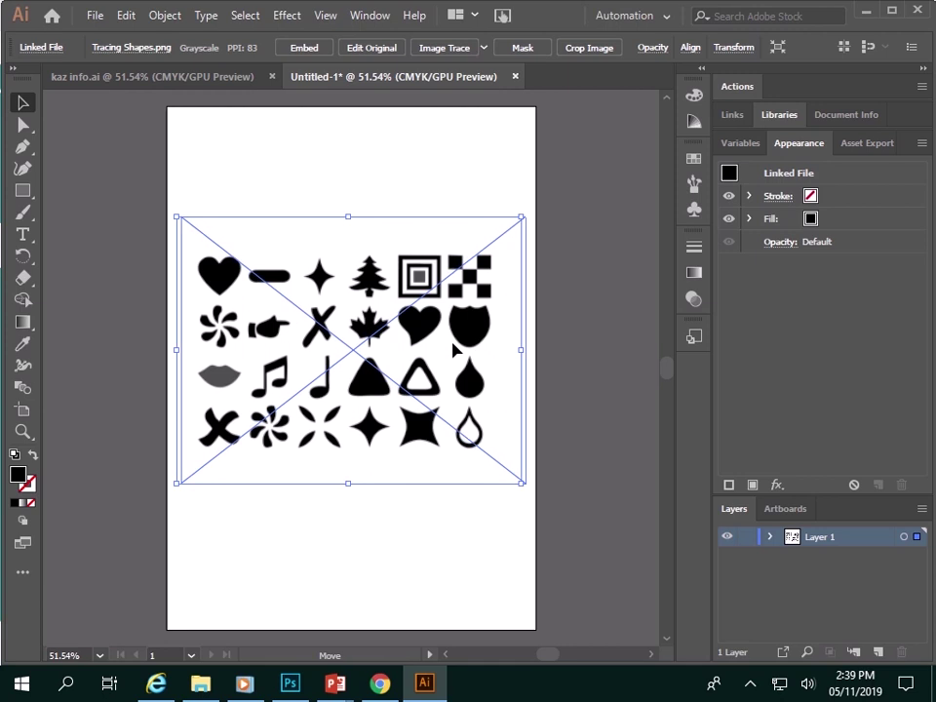
left_click(622, 335)
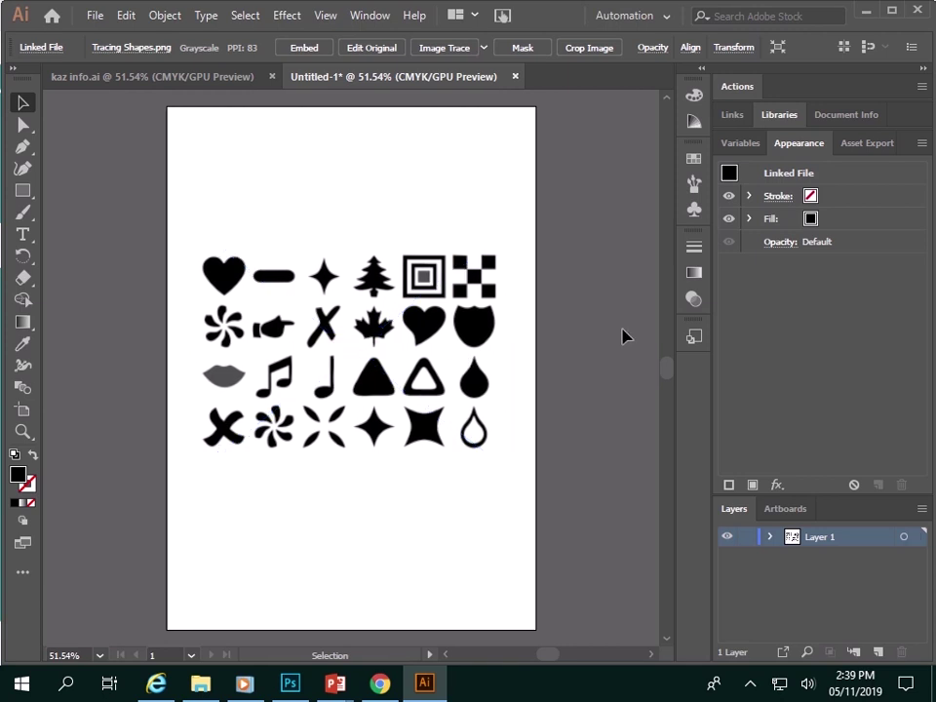
key("ctrl+plus")
key("ctrl+plus")
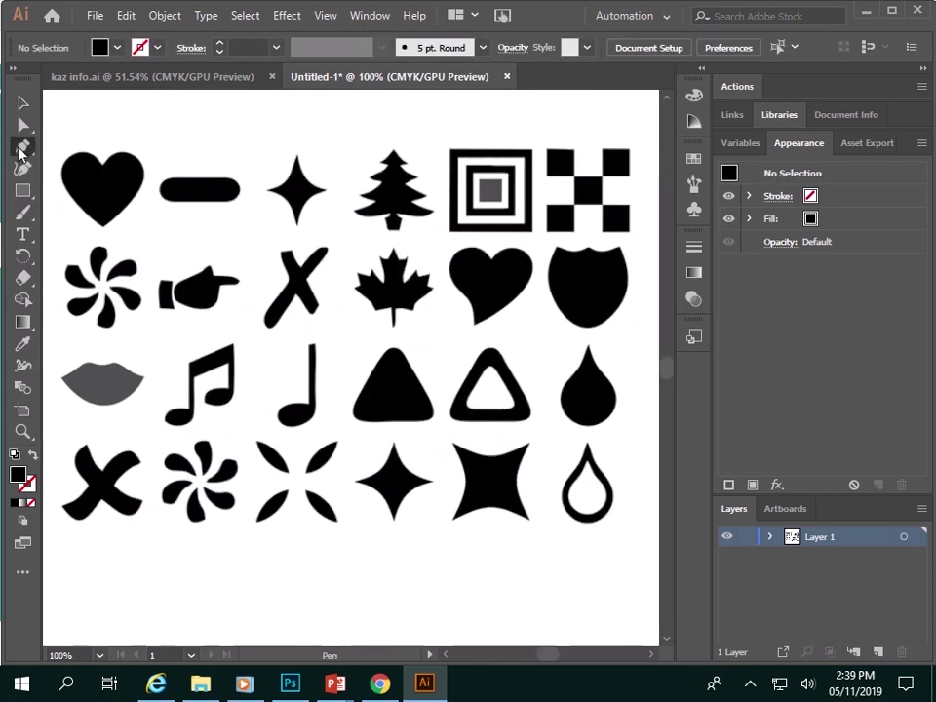
Step: Set the fill to bright pink-red and the stroke to near-black
double_click(19, 475)
left_click(459, 220)
left_click(659, 223)
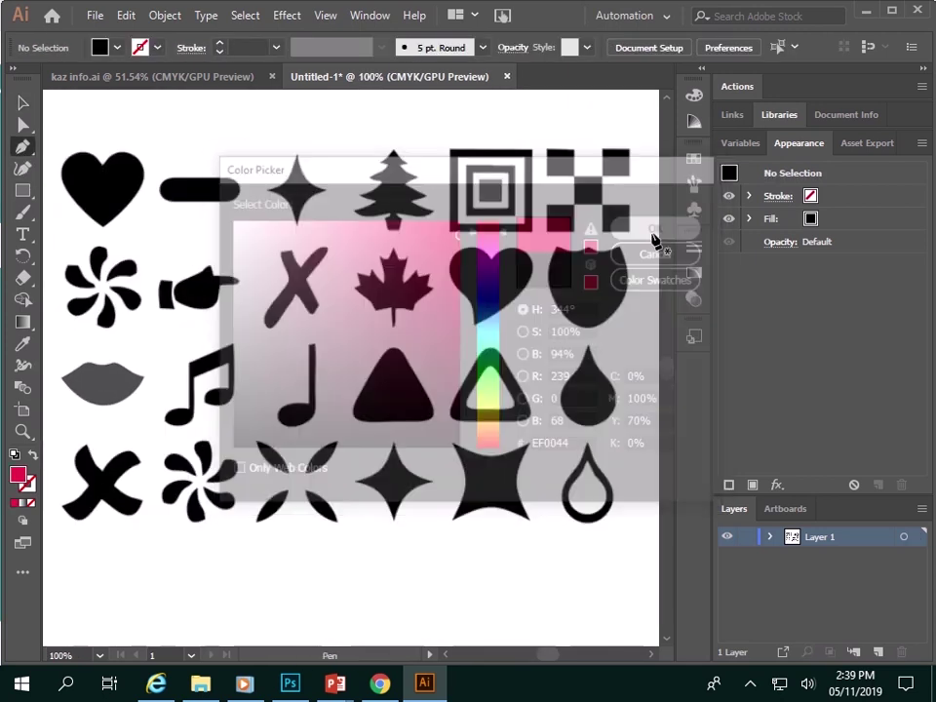
double_click(30, 485)
left_click(230, 433)
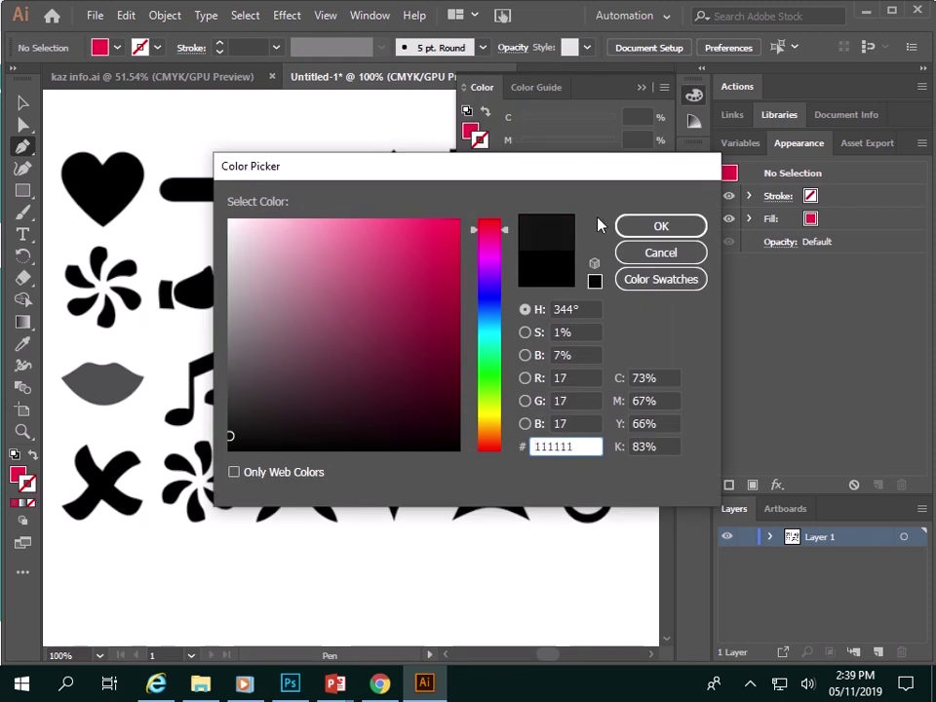
left_click(657, 225)
Step: Show the Layers panel, add a new layer for tracing, dock the colour panels, and zoom in
left_click(369, 15)
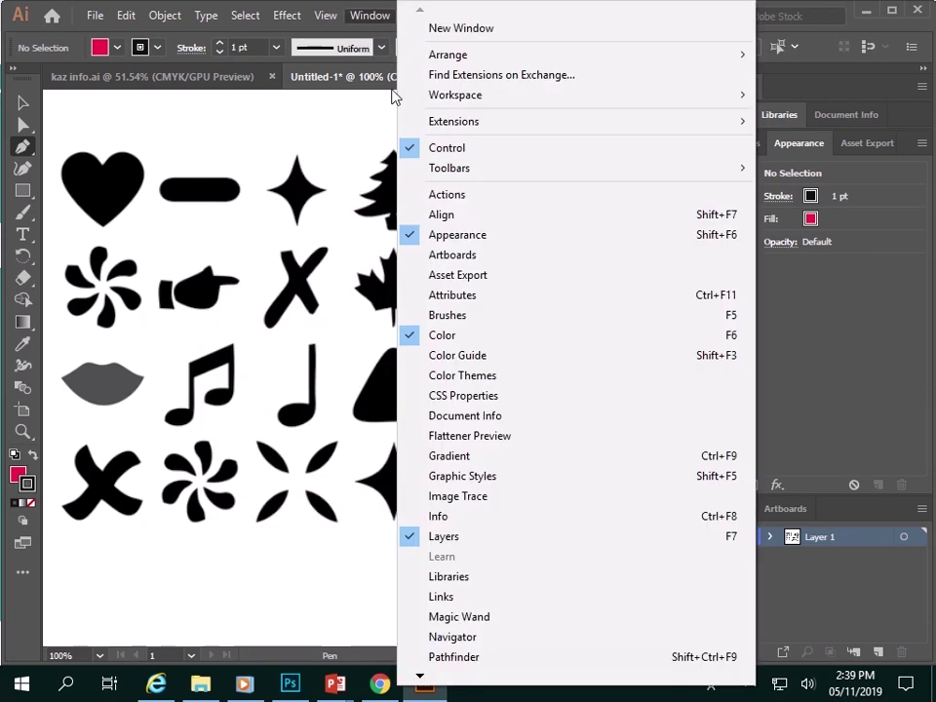
left_click(478, 539)
left_click_drag(923, 472, 923, 663)
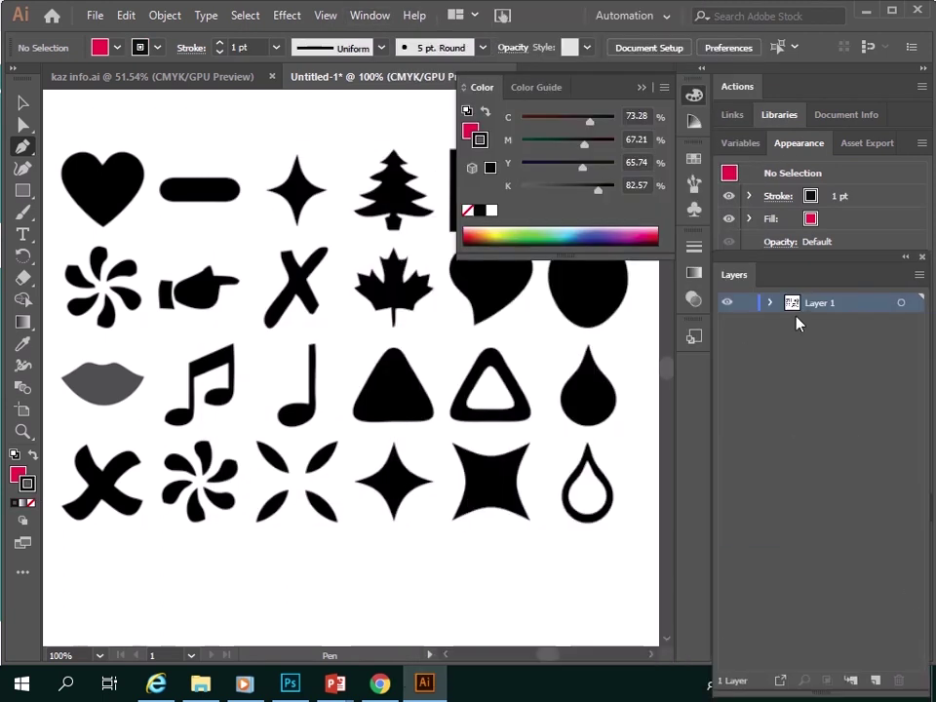
left_click(876, 681)
left_click_drag(490, 90, 766, 407)
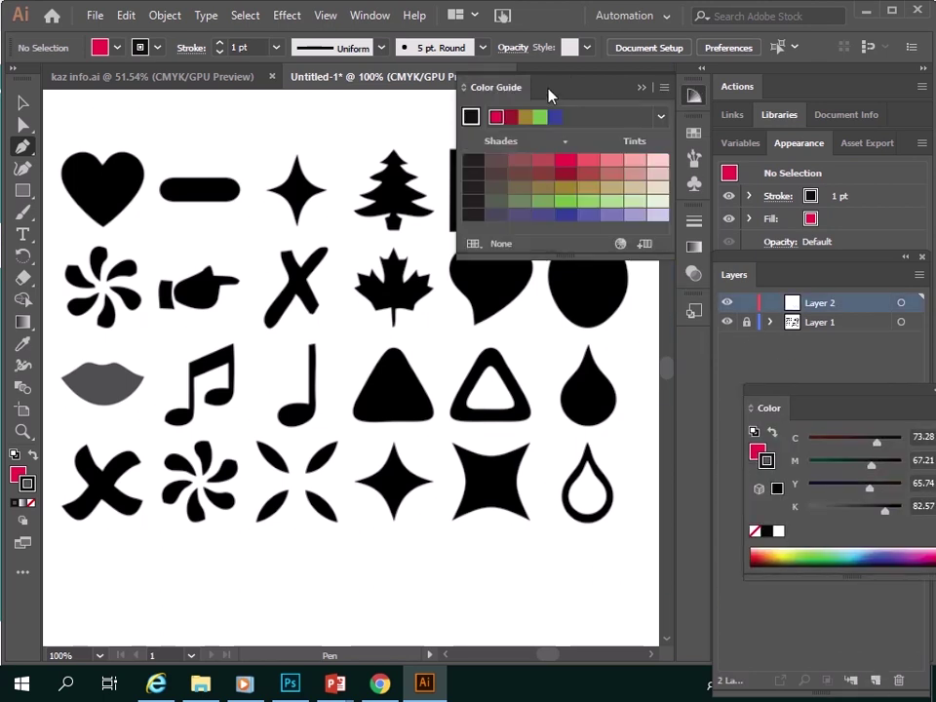
left_click_drag(497, 87, 770, 588)
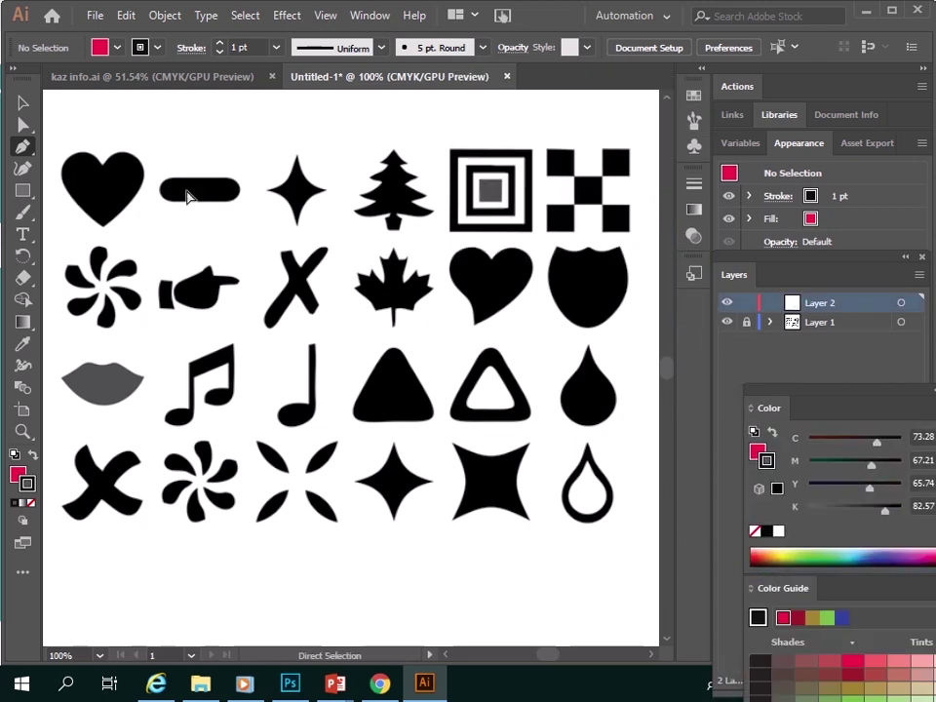
key("ctrl+plus")
scroll(429, 548, "up", 3)
Step: Zoom to 200% and trace the checkerboard's top-left square with four Pen points
mouse_move(544, 656)
left_mouse_down()
mouse_move(533, 658)
mouse_move(547, 658)
left_mouse_up()
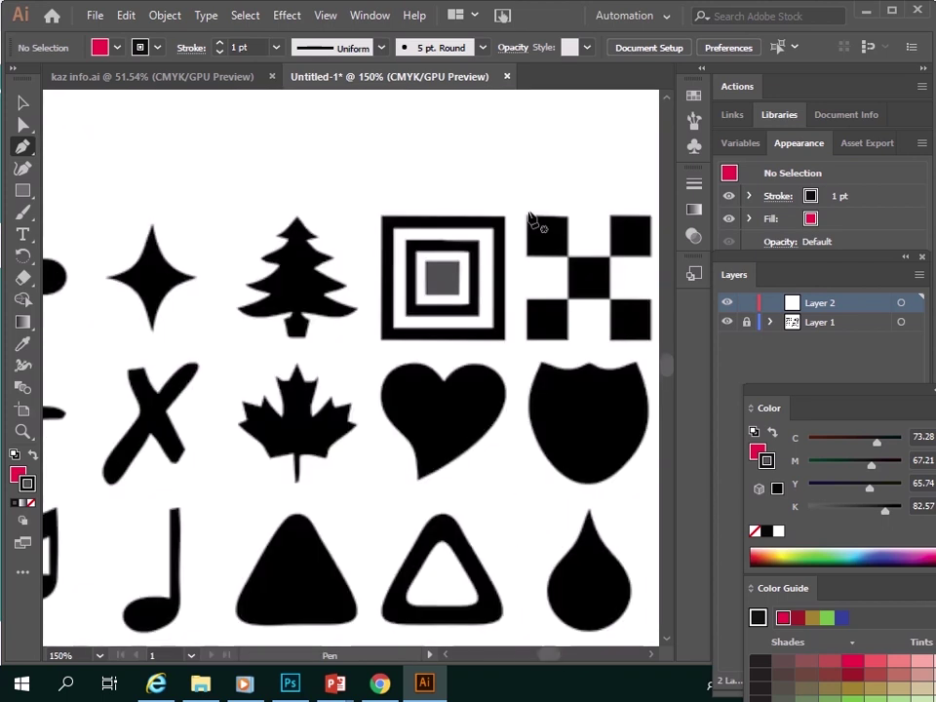
key("ctrl+plus")
left_click(646, 654)
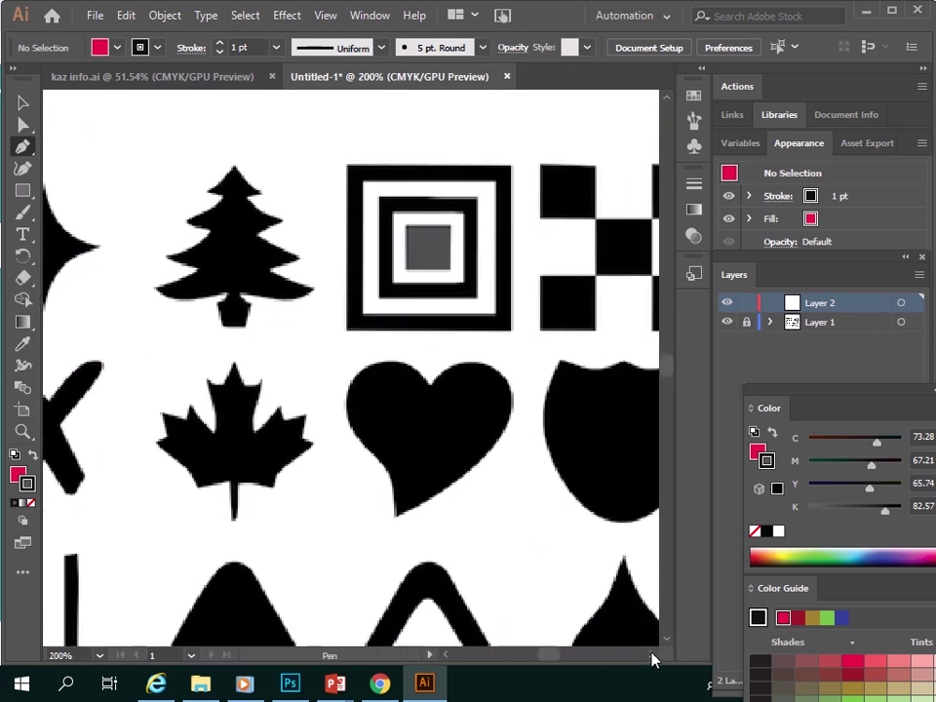
left_click(430, 165)
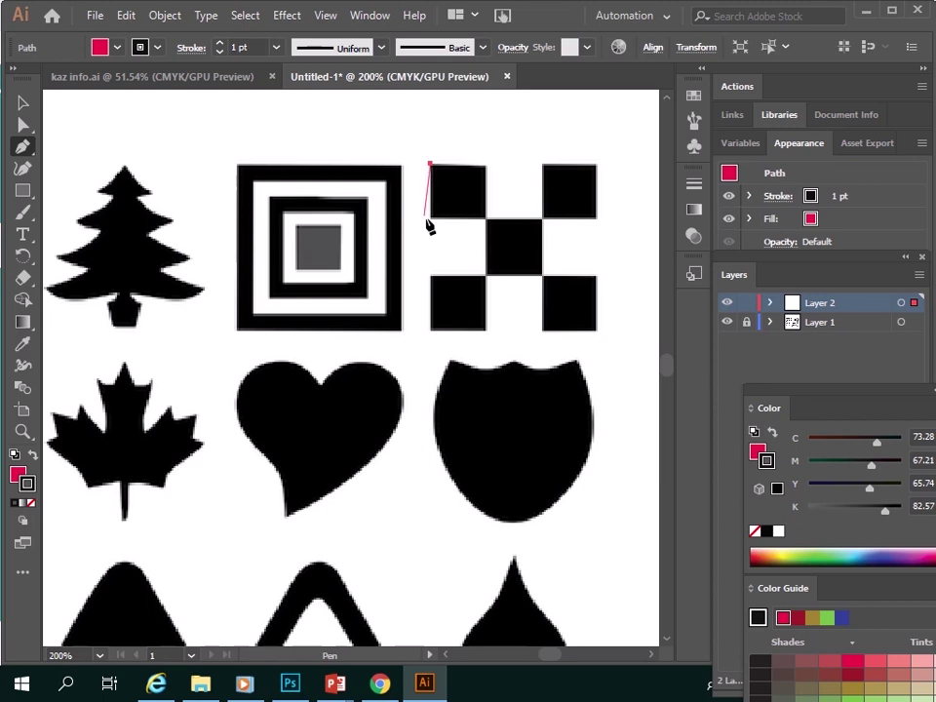
left_click(432, 217)
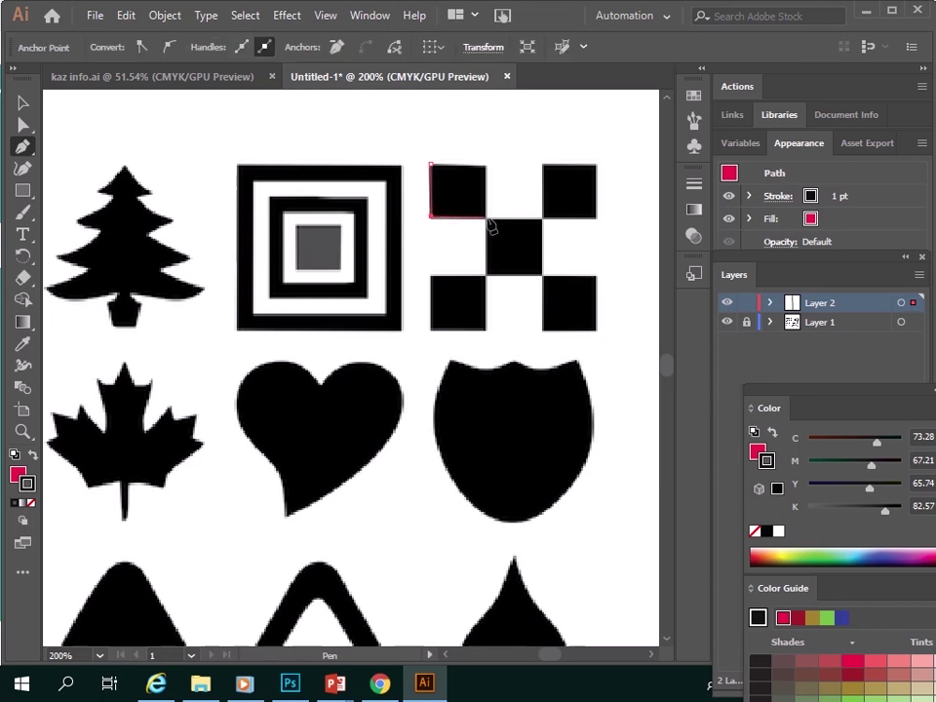
left_click(486, 217)
left_click(487, 166)
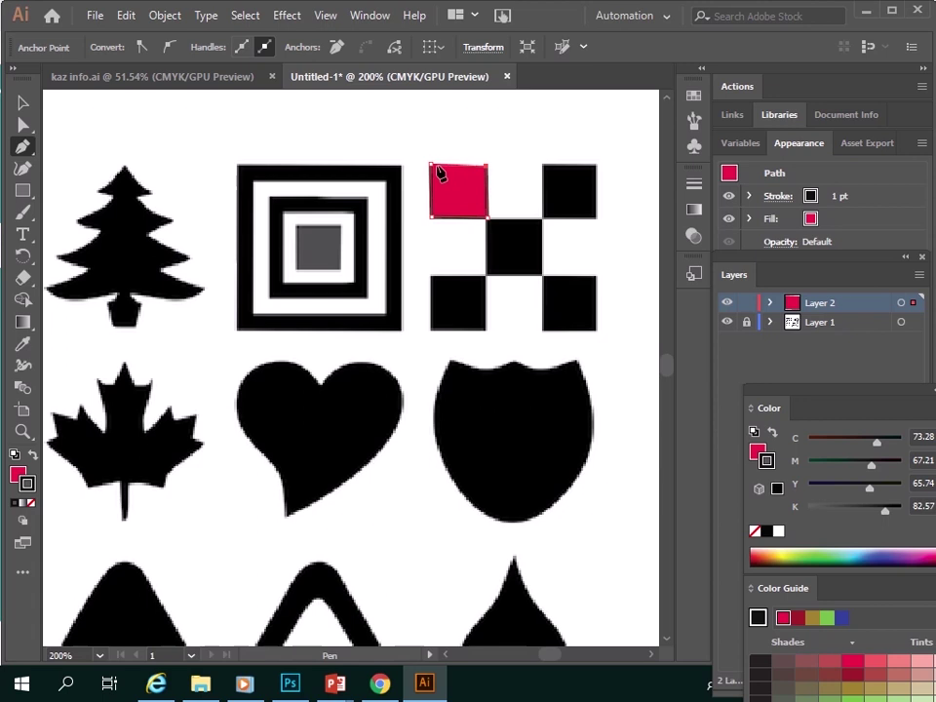
Step: Trace the top-right and middle checkerboard squares as pink shapes
left_click(542, 165)
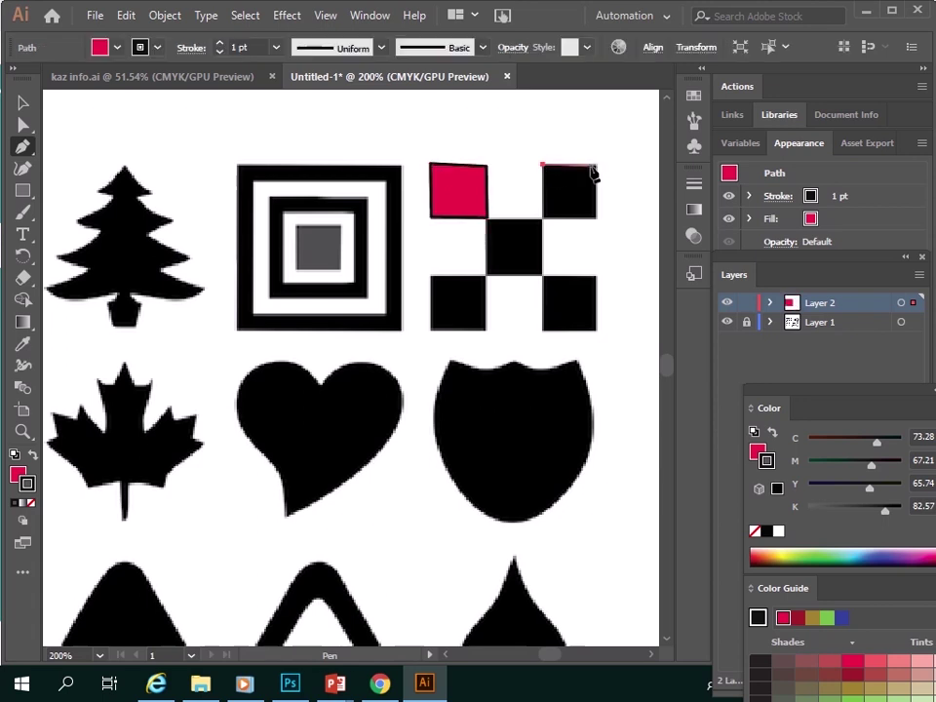
left_click(595, 165)
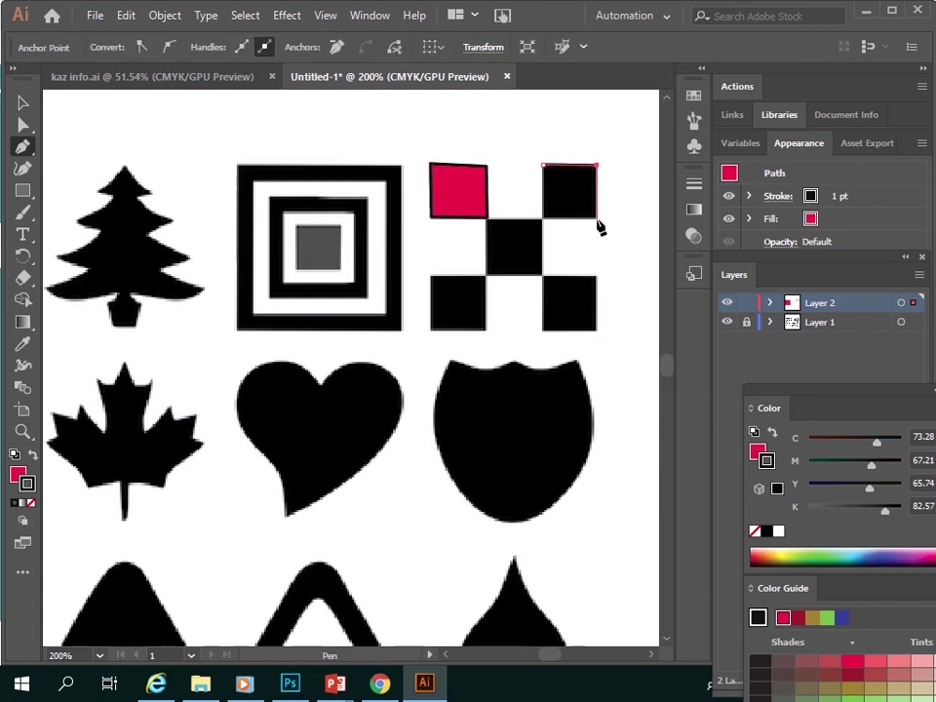
left_click(596, 218)
left_click(542, 219)
left_click(485, 275)
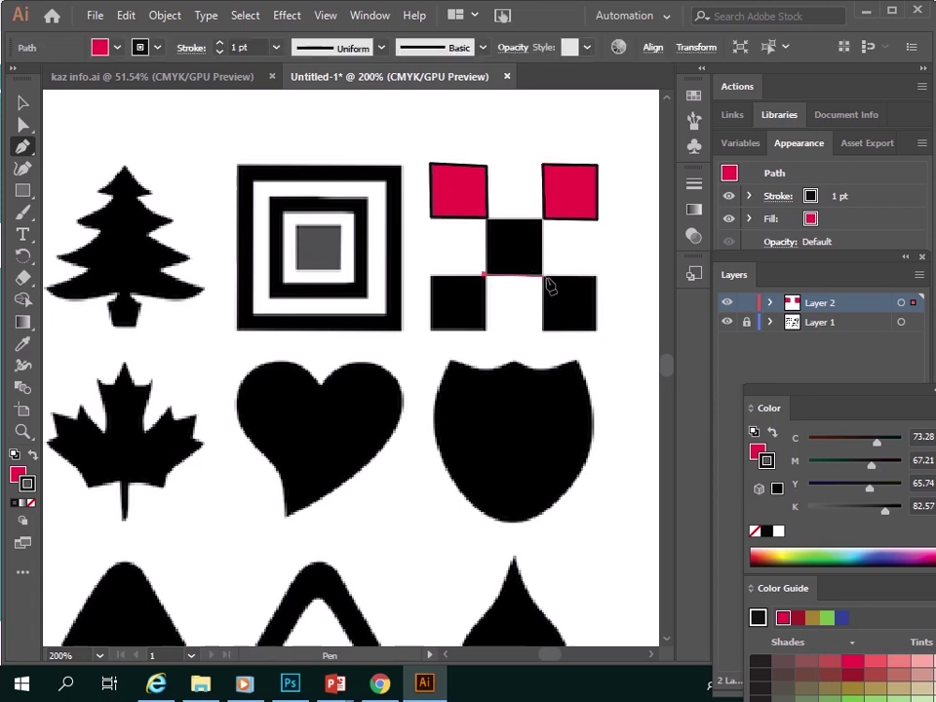
left_click(542, 275)
left_click(542, 220)
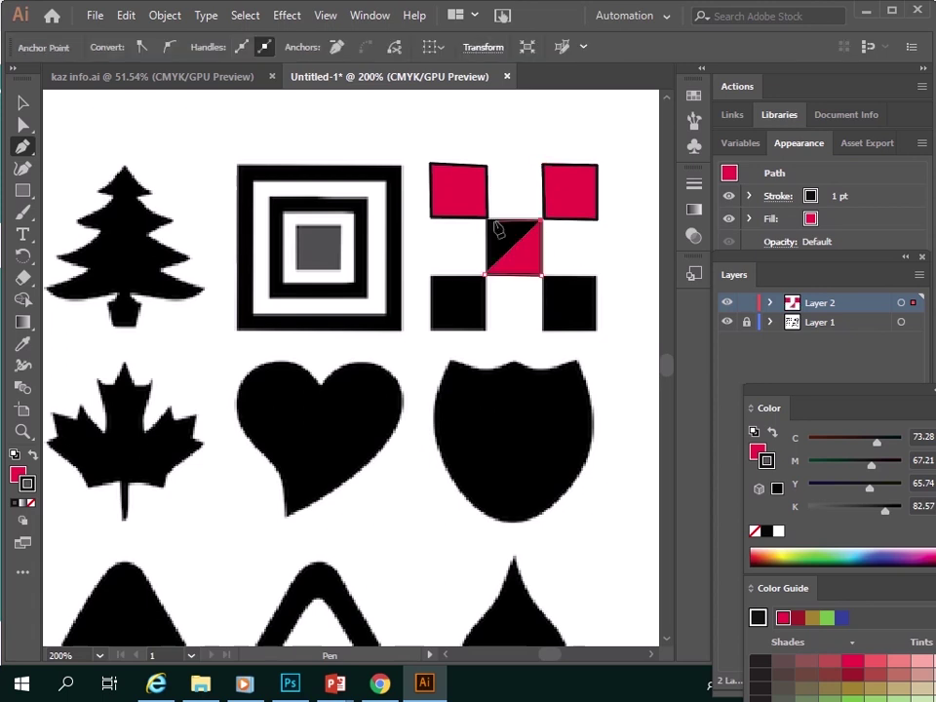
left_click(487, 219)
left_click(485, 276)
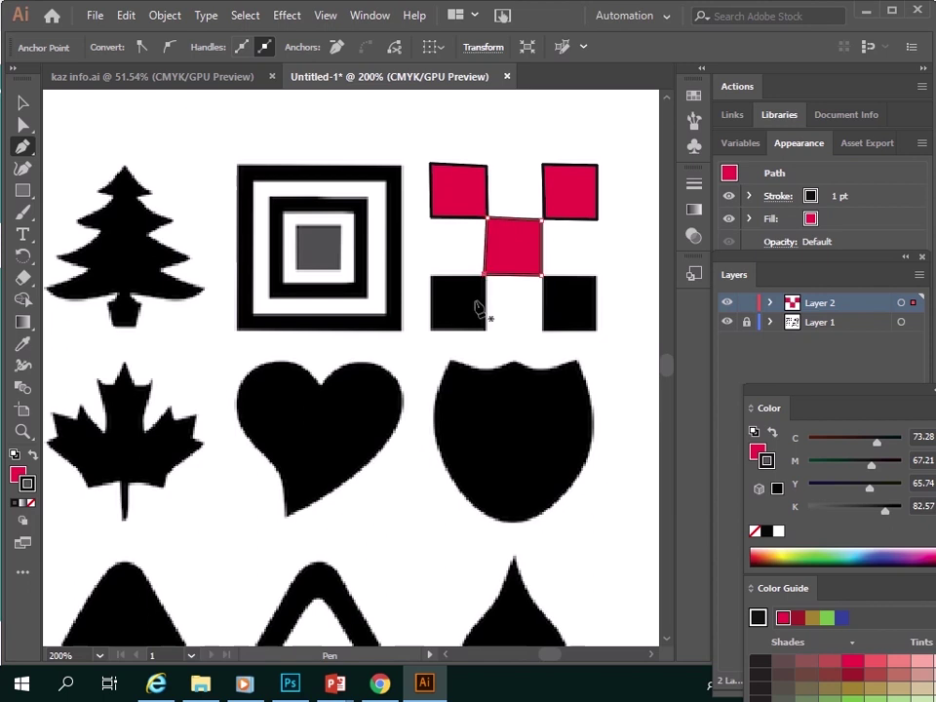
Step: Trace the bottom-left and bottom-right checkerboard squares as pink shapes
left_click(431, 278)
left_click(486, 278)
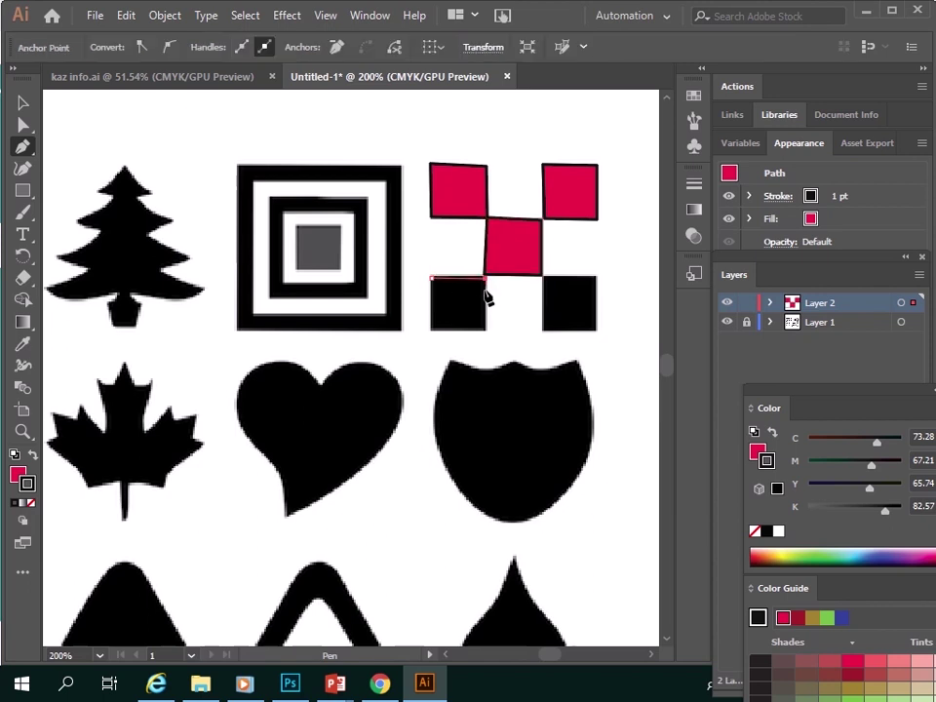
left_click(486, 330)
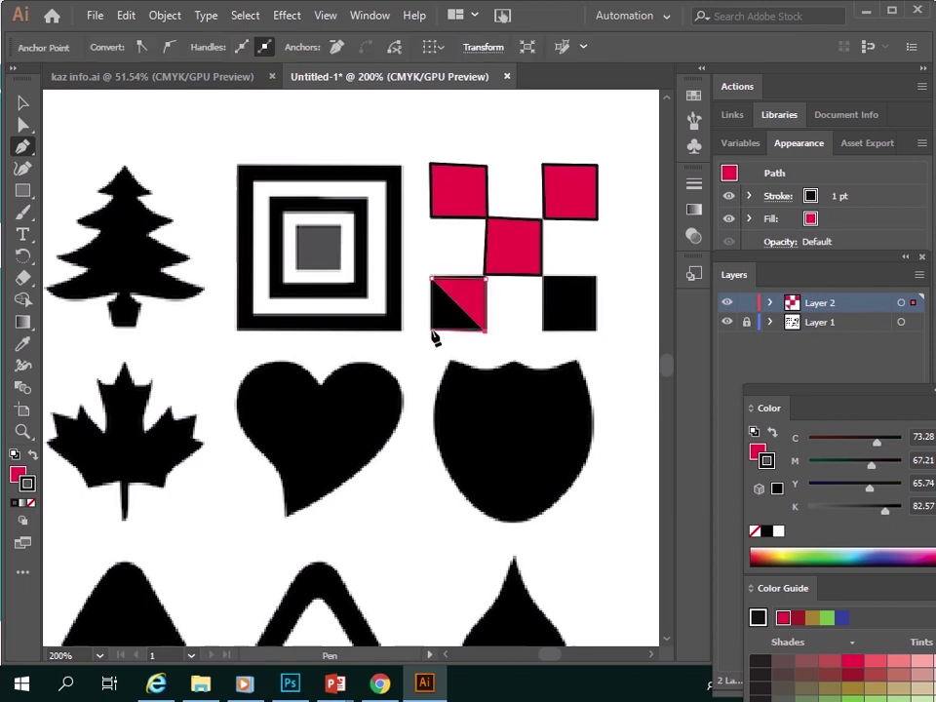
left_click(431, 331)
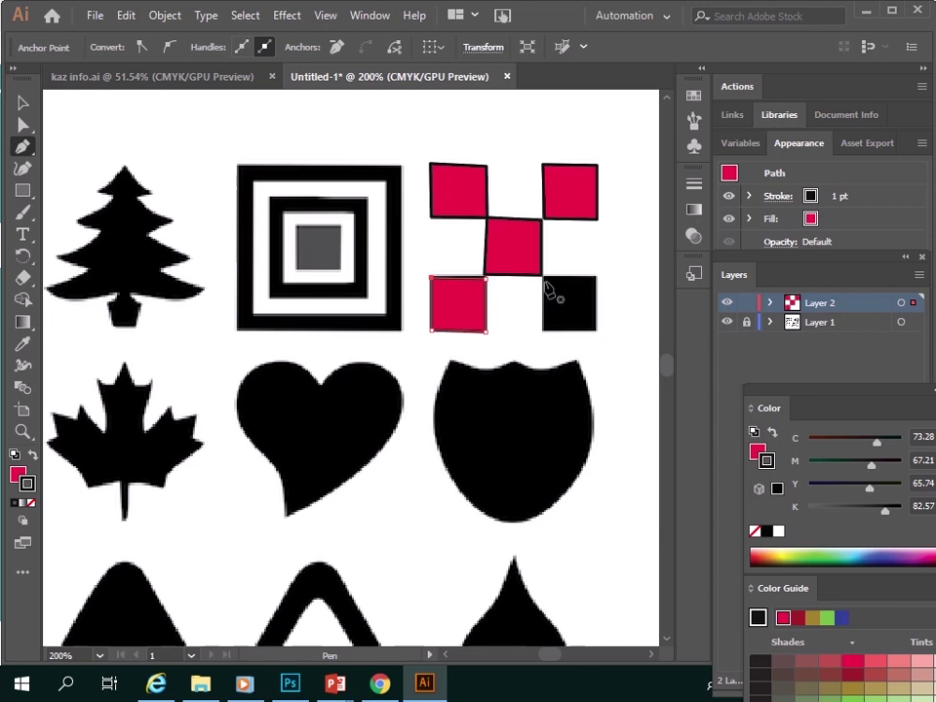
left_click(594, 278)
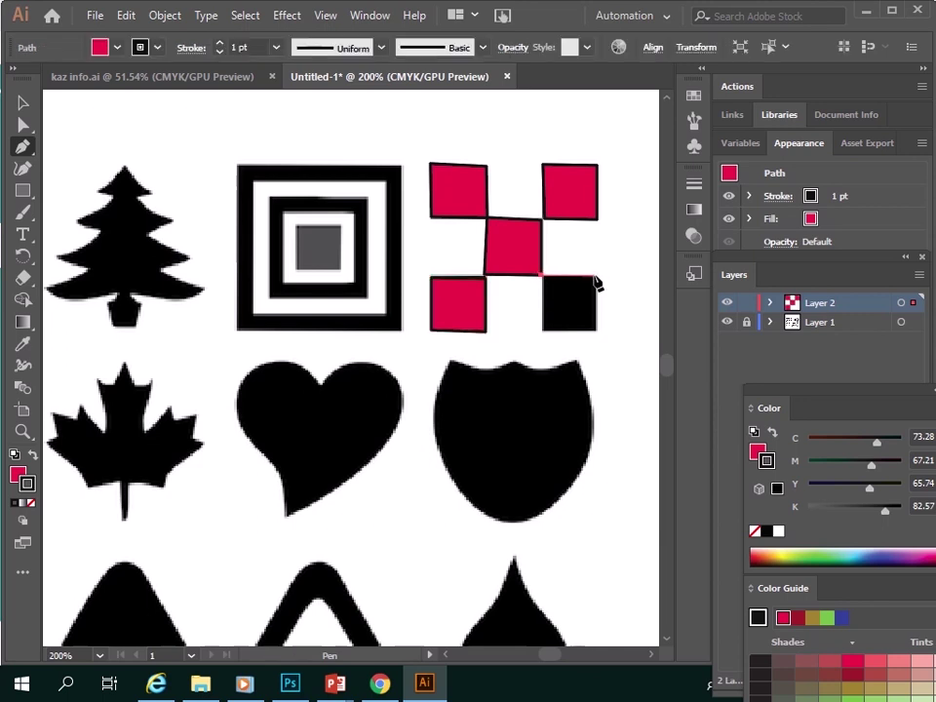
left_click(595, 330)
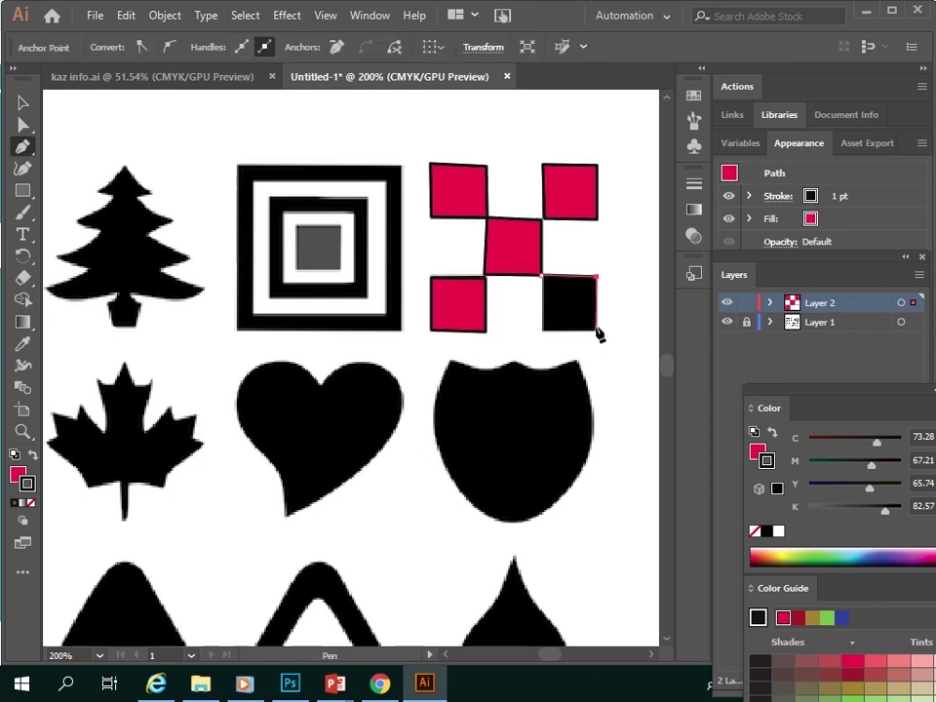
left_click(543, 331)
left_click(542, 278)
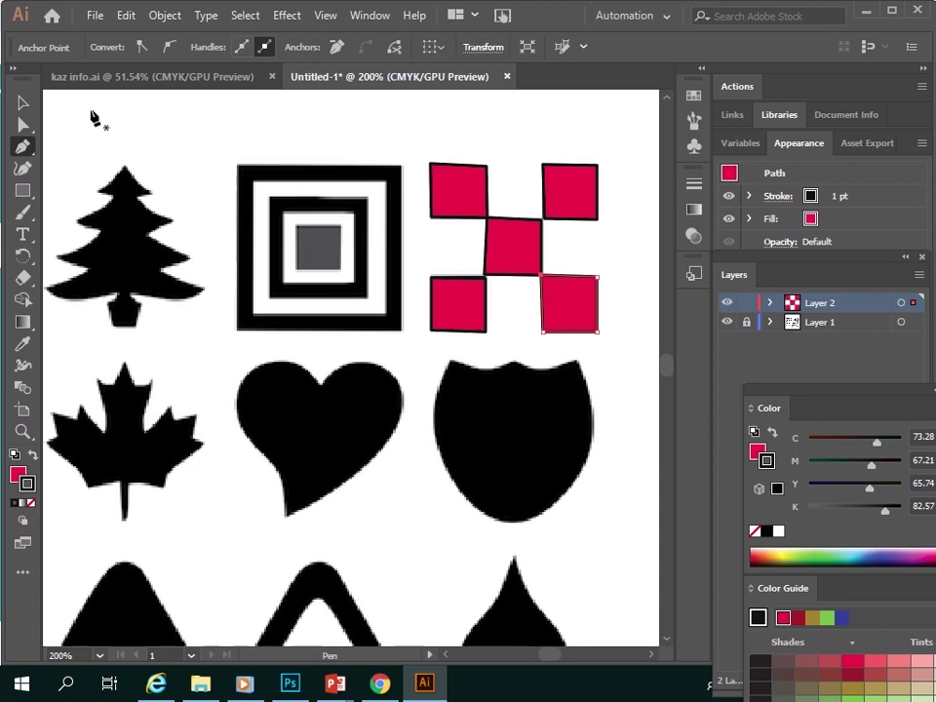
Step: Select and delete the unwanted pink squares, including top-left, top-right and centre
left_click(21, 101)
left_click(455, 205)
key("Delete")
left_click(495, 242)
key("Delete")
left_click(575, 200)
key("Delete")
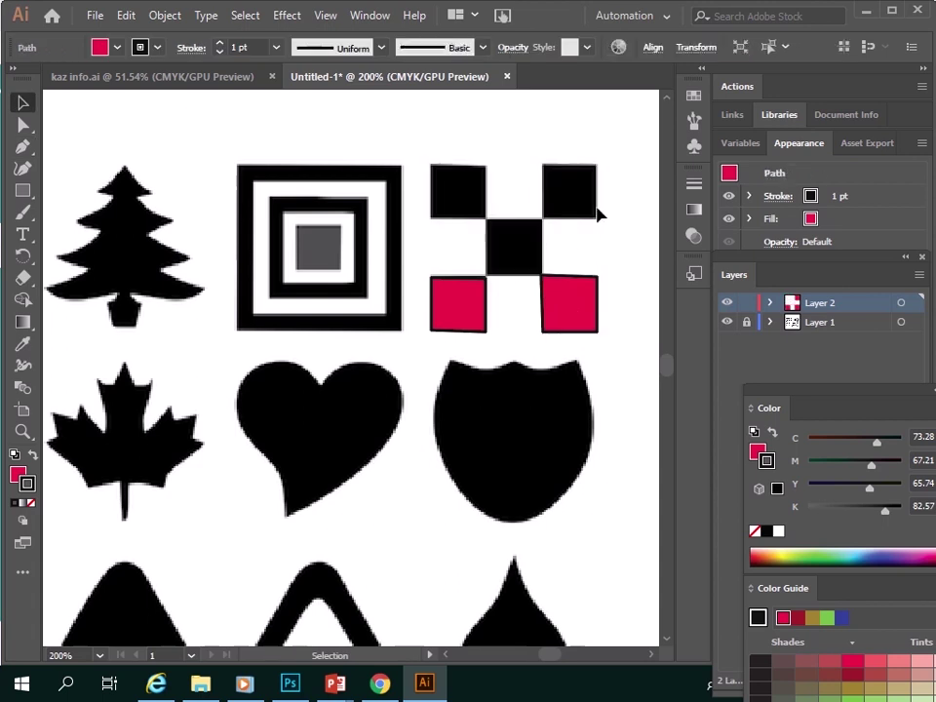
left_click(574, 319)
key("Delete")
Step: Drag pink square copies onto the centre square and another checkerboard square
mouse_move(453, 317)
left_mouse_down()
mouse_move(511, 256)
mouse_move(569, 305)
left_mouse_up()
left_click(685, 414)
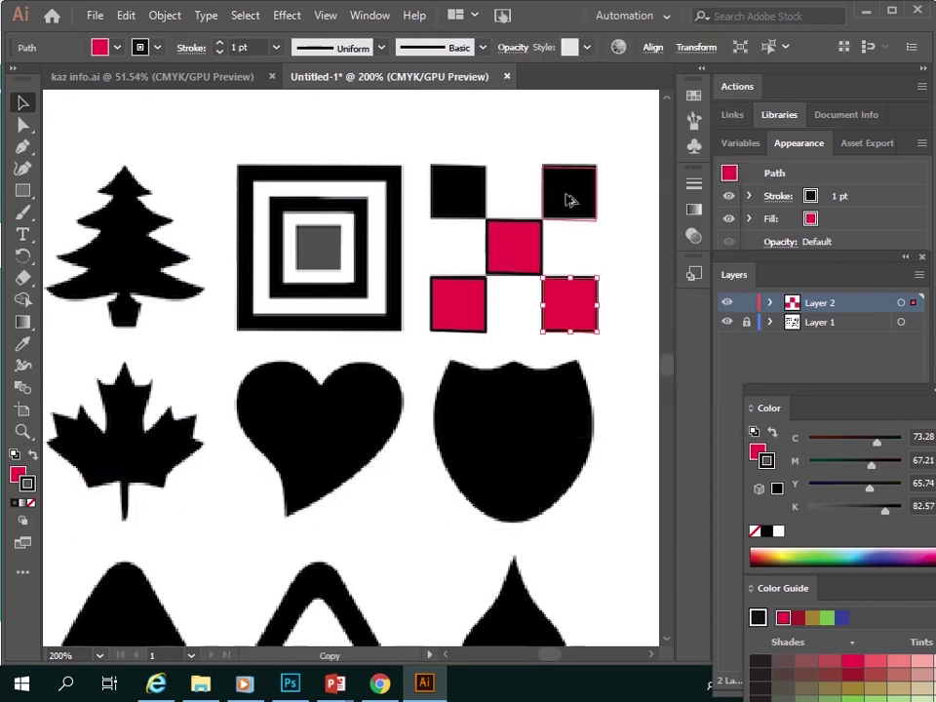
left_click_drag(569, 200, 453, 198)
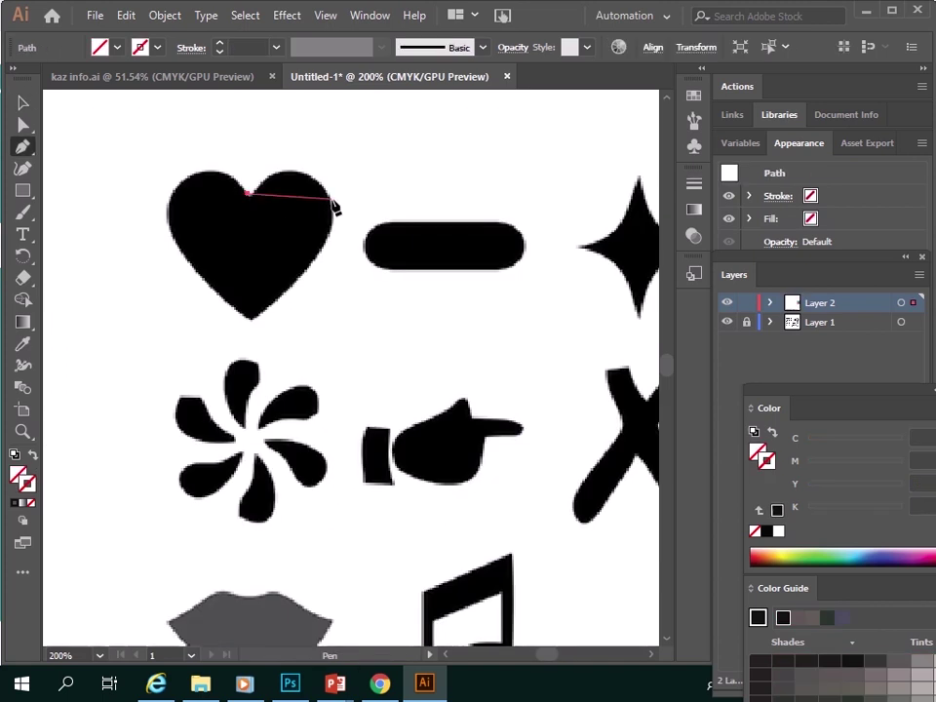
Step: Trace the heart's right lobe, bottom tip and left lobe with Pen points, closing at top centre
left_click_drag(330, 210, 352, 263)
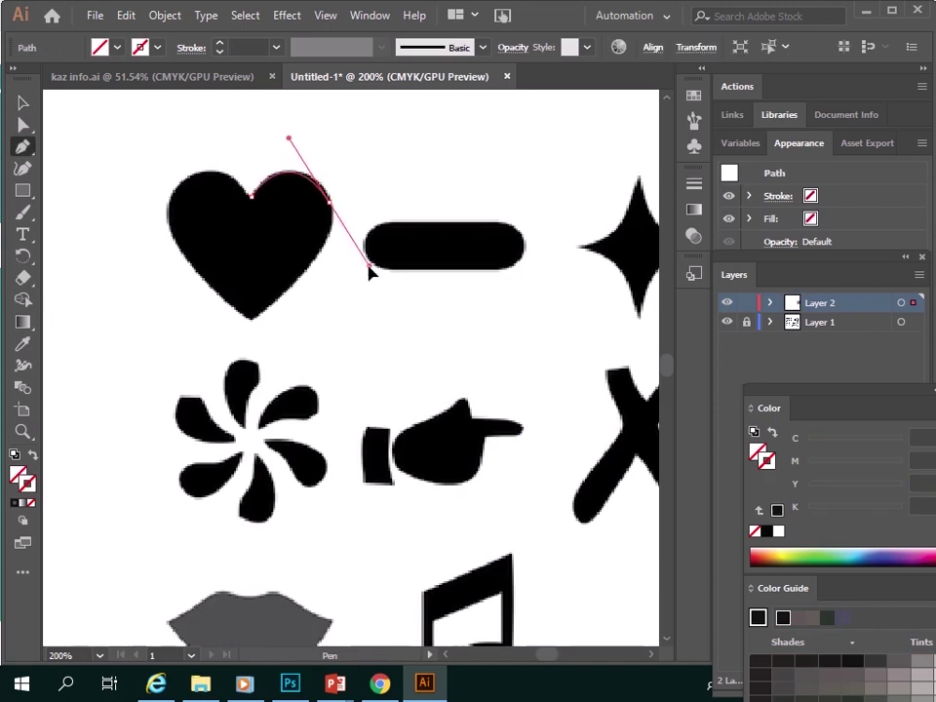
left_click(250, 318)
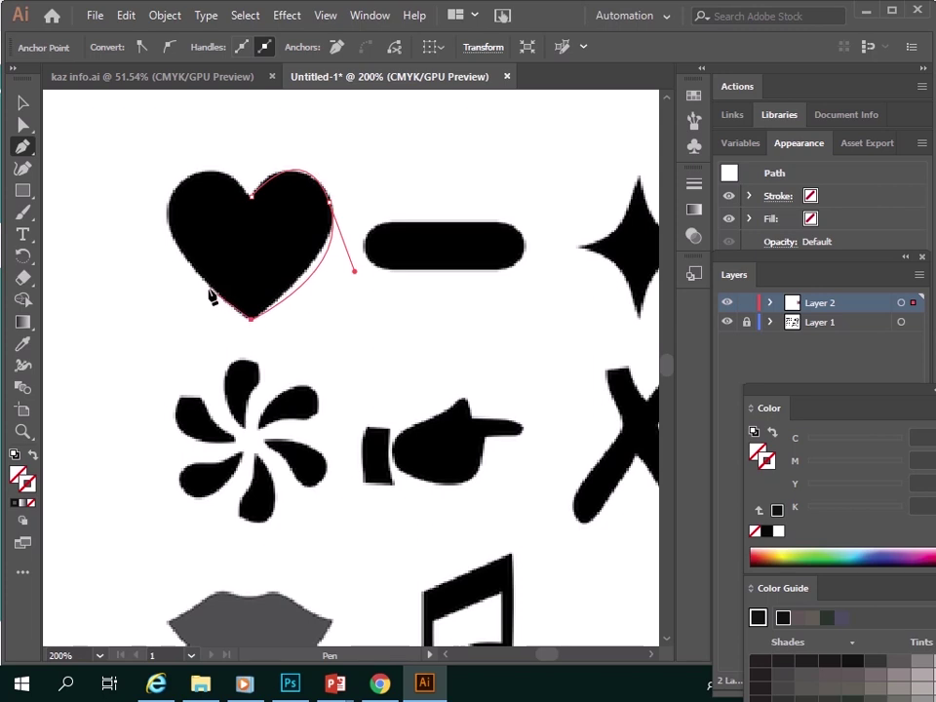
left_click(202, 279)
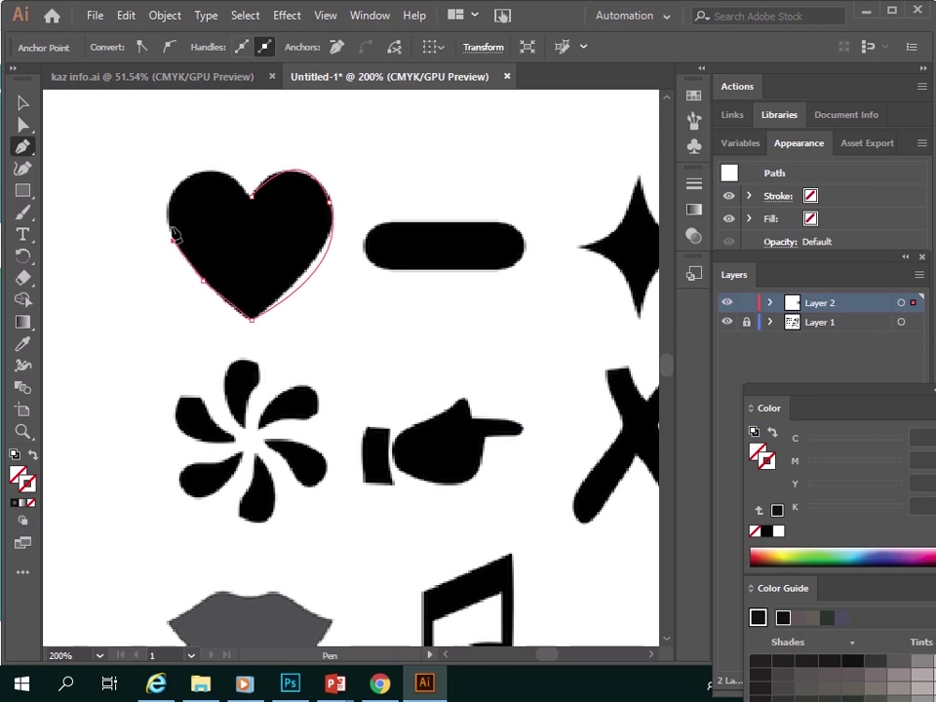
left_click_drag(221, 174, 297, 183)
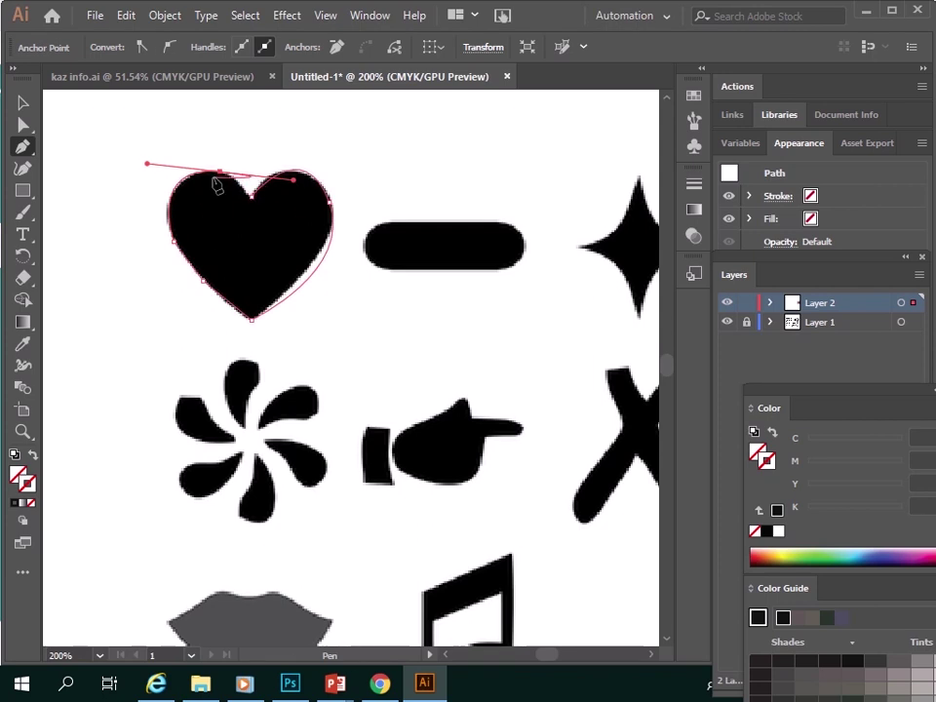
left_click_drag(251, 197, 304, 133)
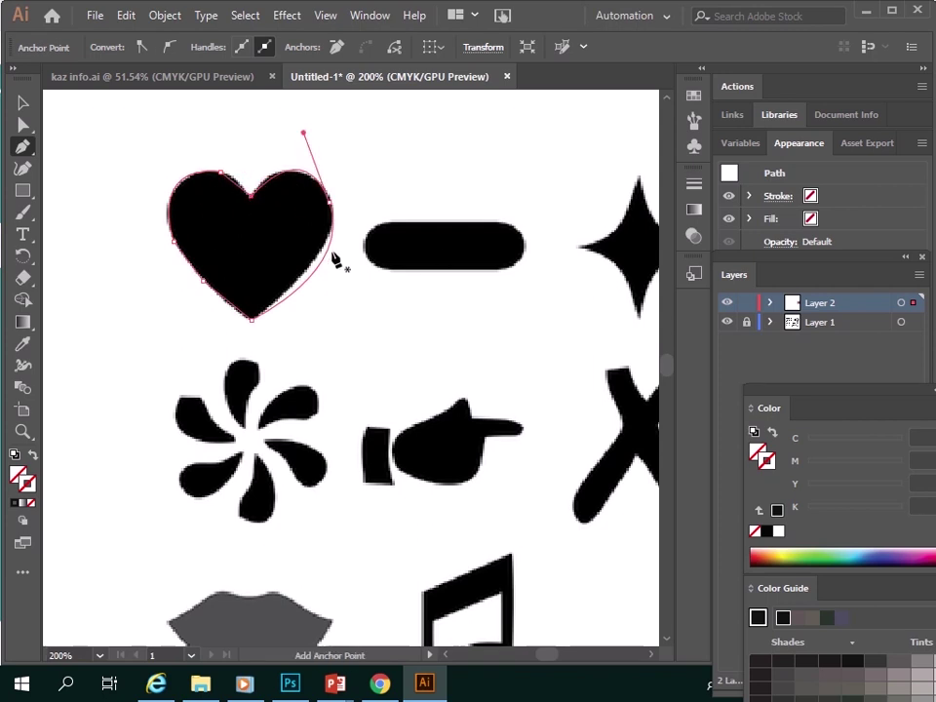
left_click(23, 123)
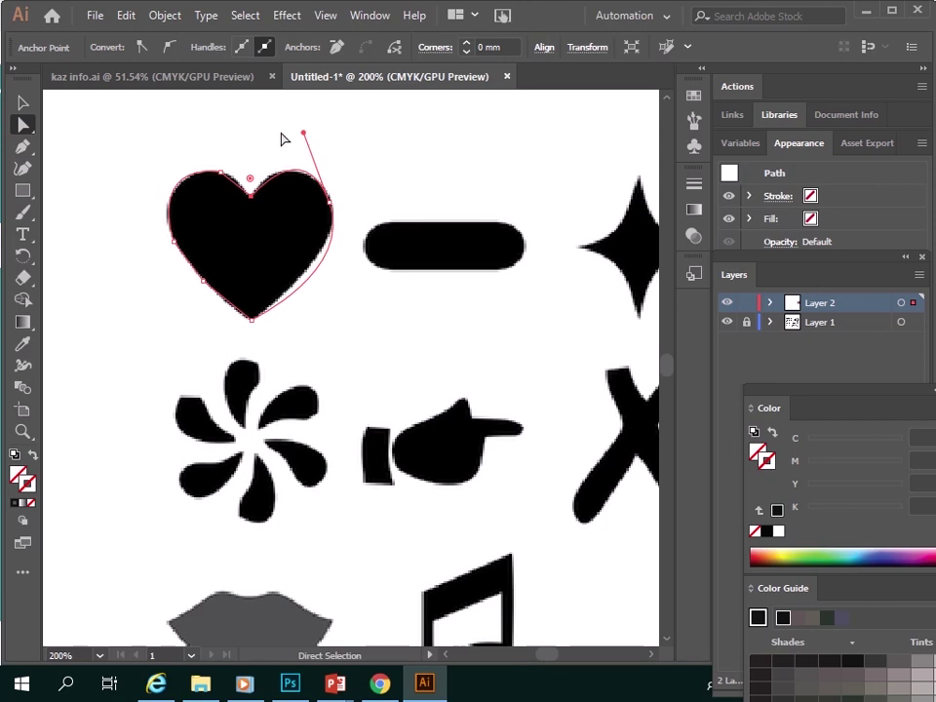
Step: Adjust the heart's top-centre and right-side anchors and handles to hug the outline, then select the path
left_click_drag(303, 132, 329, 136)
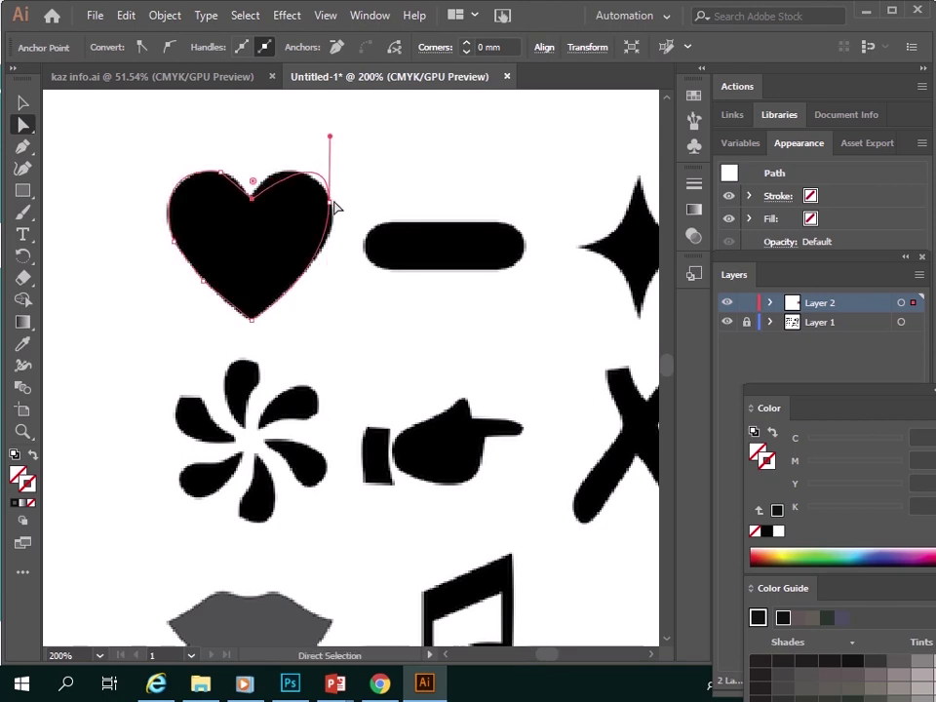
left_click_drag(331, 203, 333, 220)
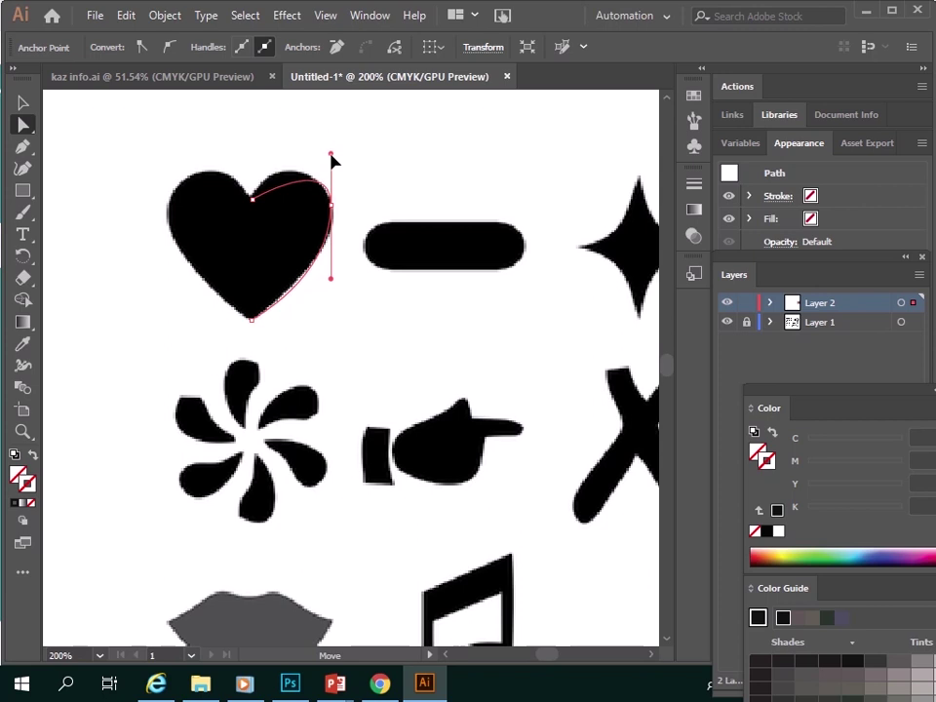
mouse_move(332, 144)
left_mouse_down()
mouse_move(300, 136)
mouse_move(310, 138)
left_mouse_up()
left_click(250, 317)
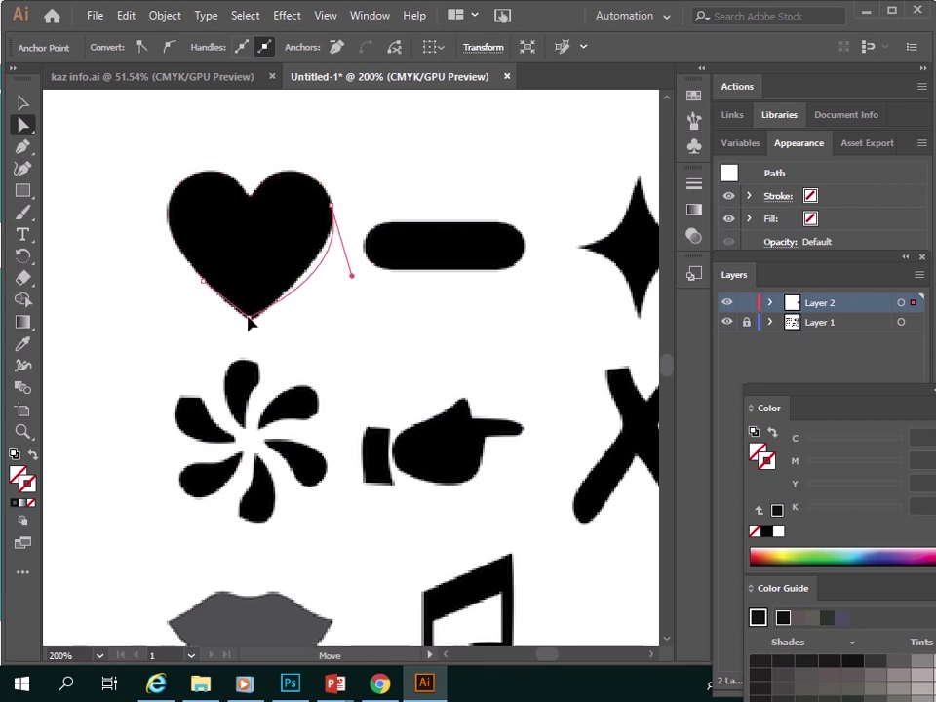
left_click_drag(332, 208, 325, 202)
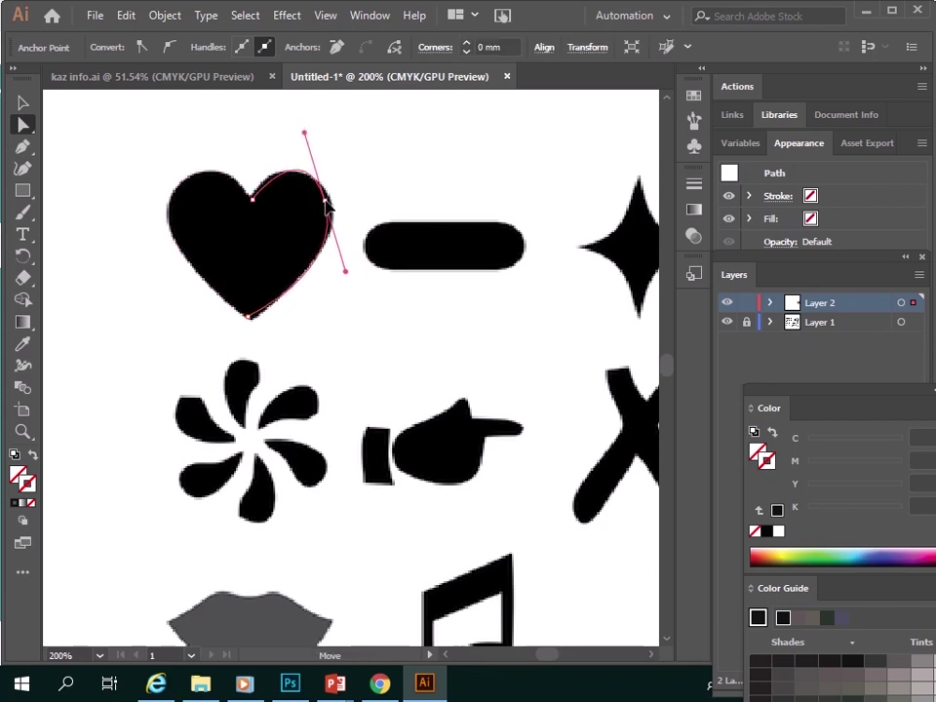
left_click_drag(304, 134, 298, 141)
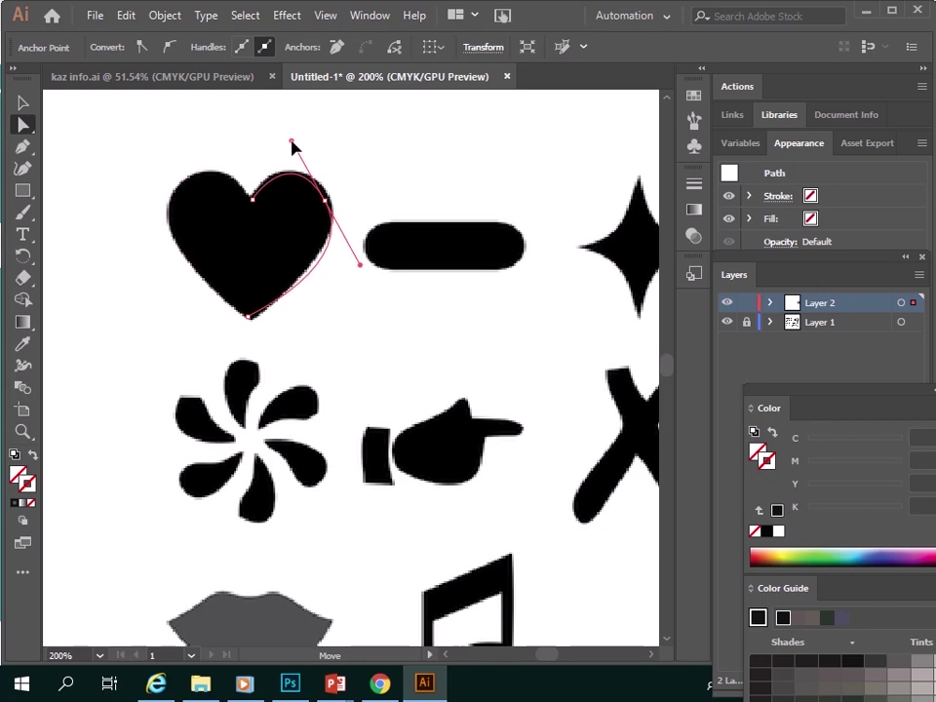
left_click_drag(354, 268, 349, 251)
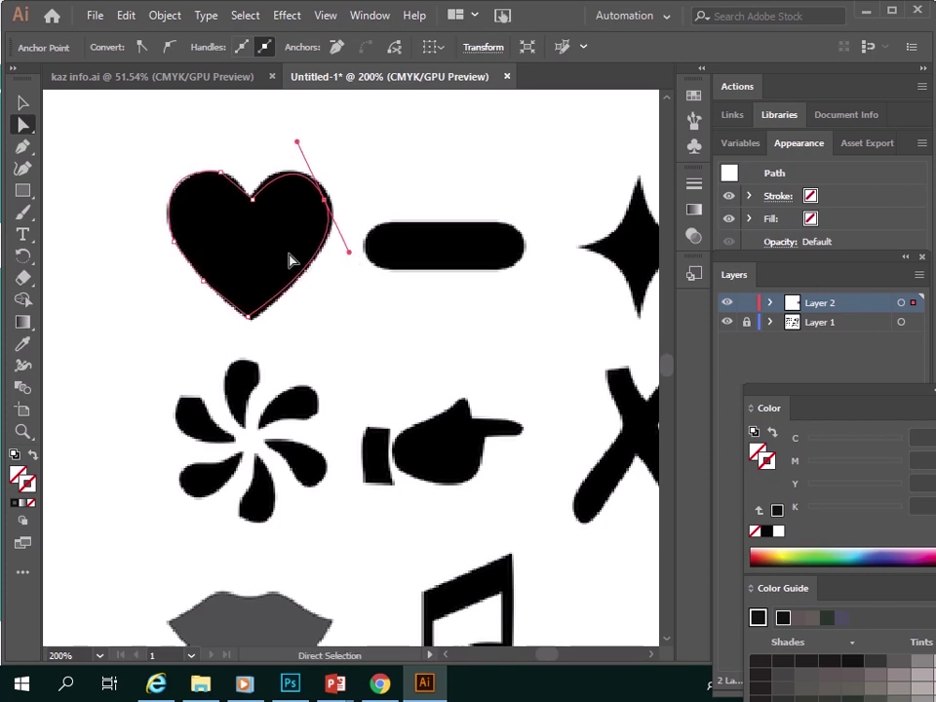
key("ctrl+shift+a")
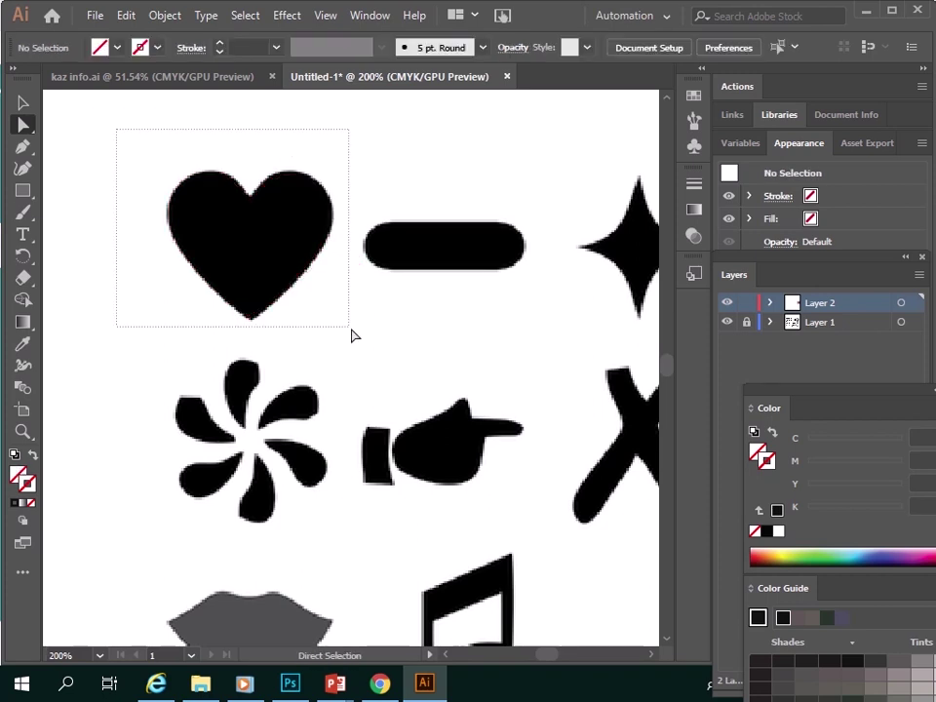
left_click_drag(115, 130, 349, 326)
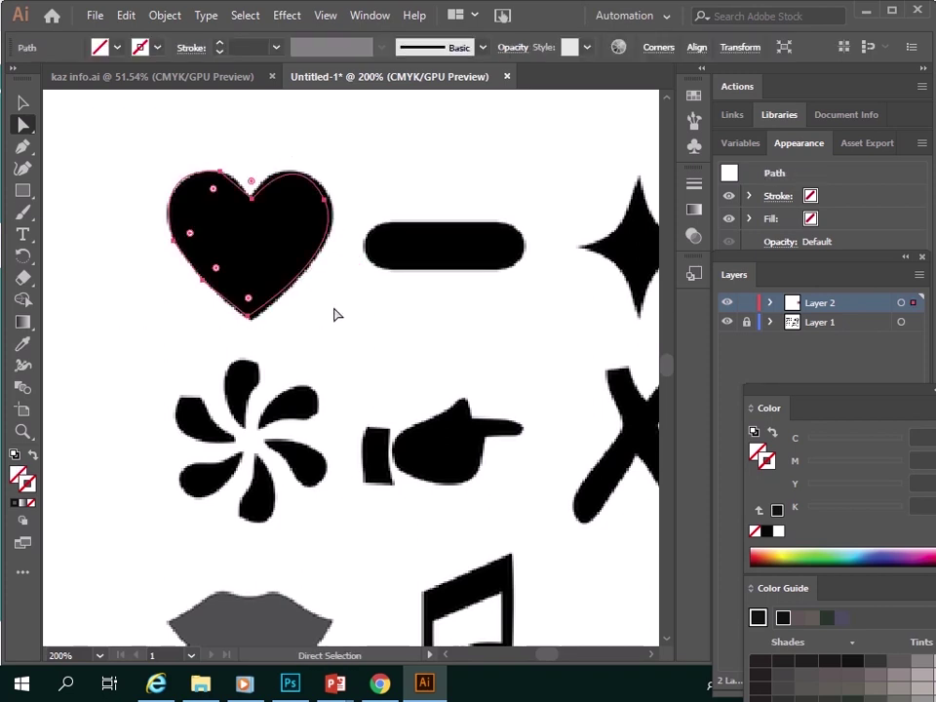
Step: Give the heart a pink F4628C fill and a black 1 pt stroke
double_click(21, 475)
type("F4628C")
left_click(660, 223)
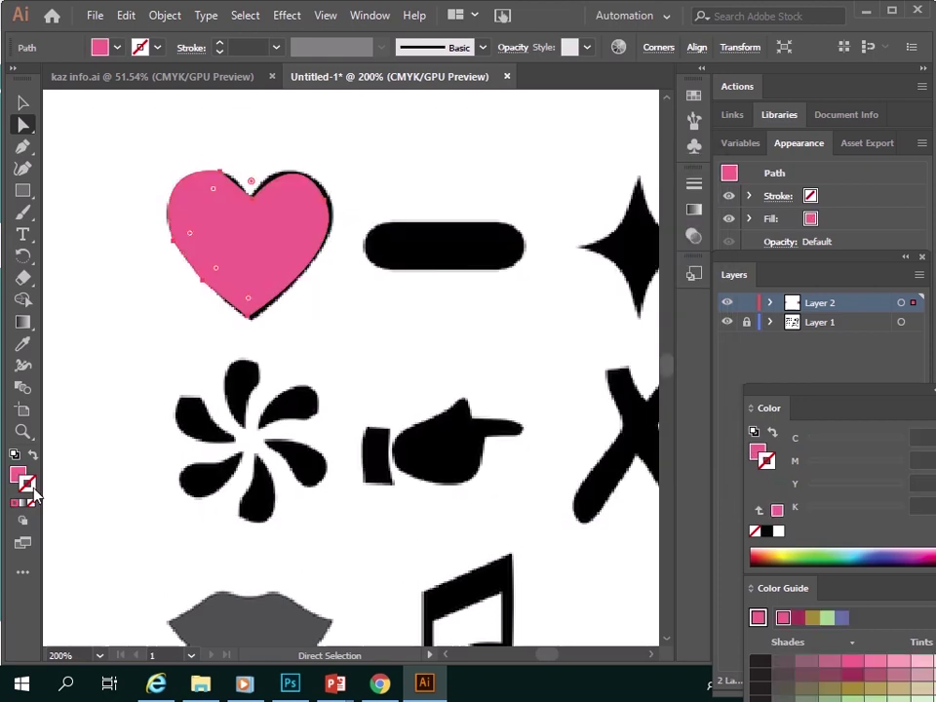
double_click(33, 487)
left_click(309, 445)
left_click(660, 223)
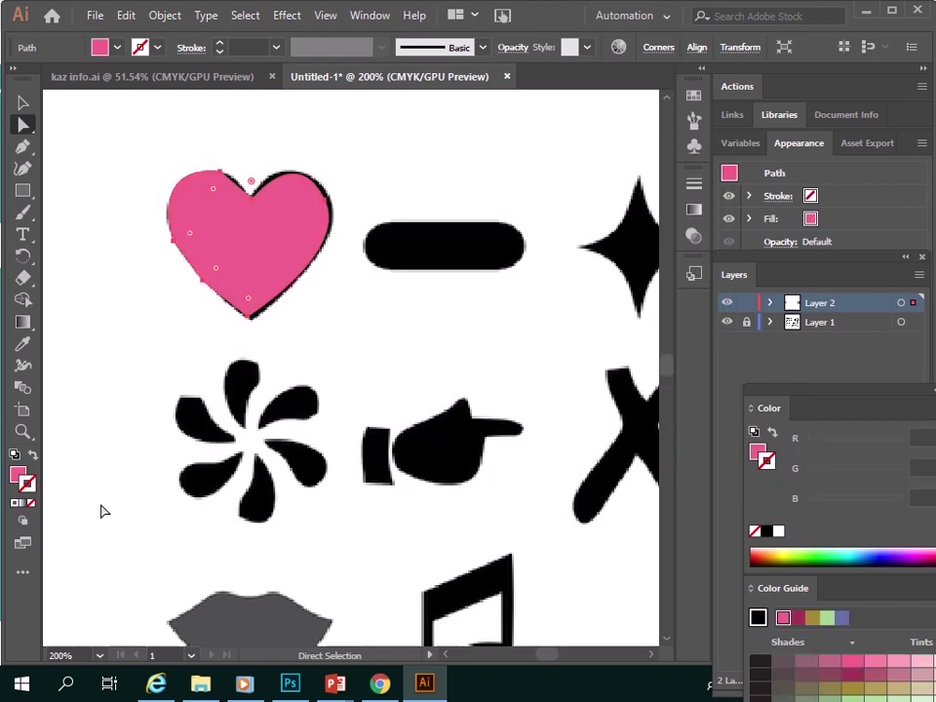
double_click(28, 484)
left_click(238, 441)
left_click(659, 223)
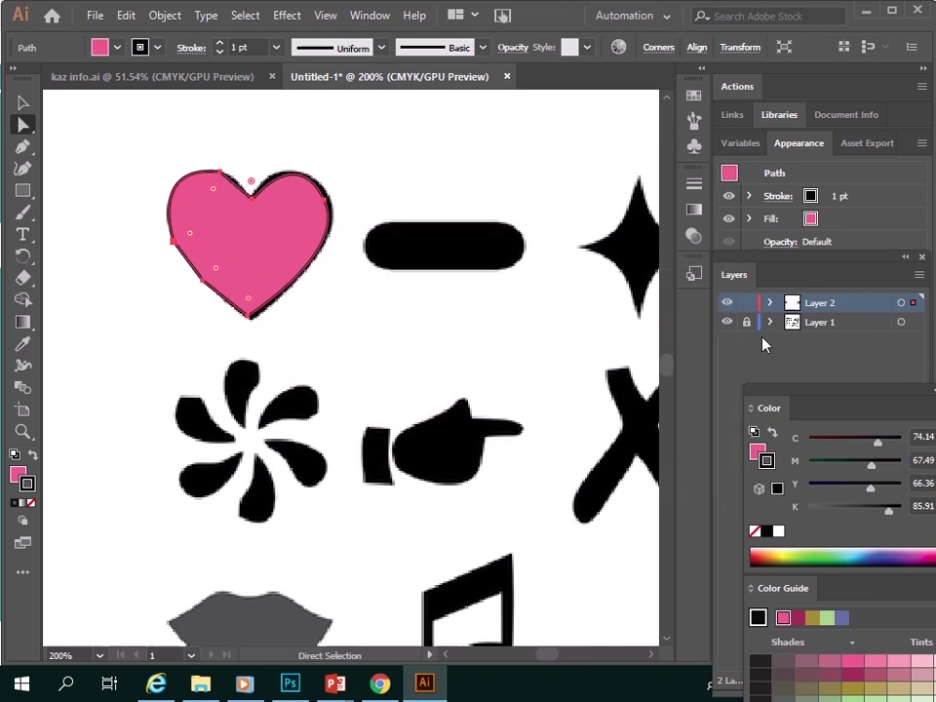
Step: Hide the layer holding the original black shapes and zoom out to the whole artboard
left_click(746, 304)
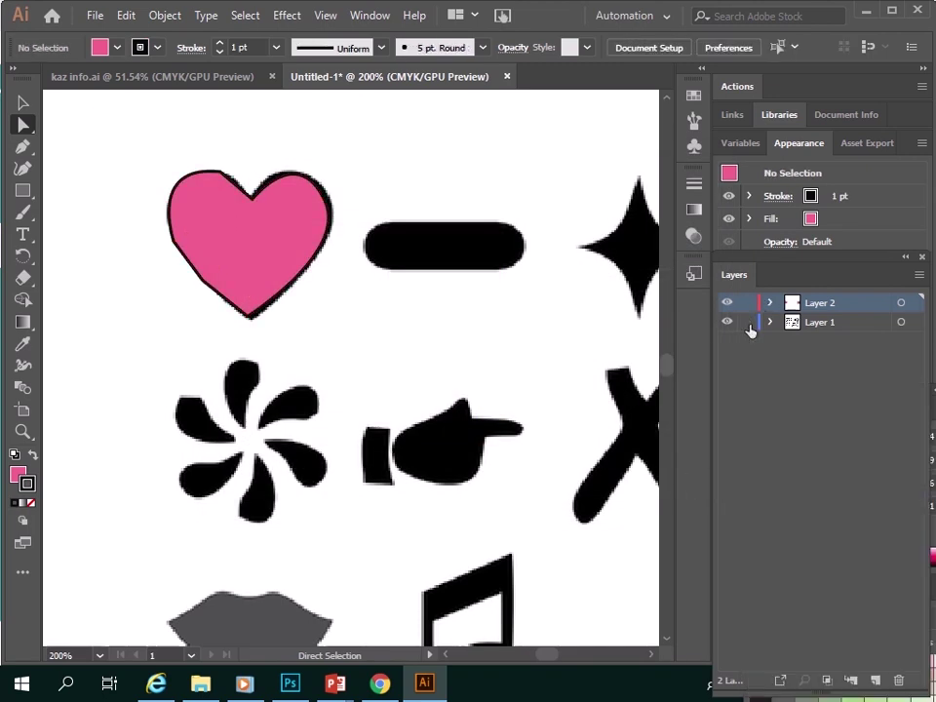
left_click(747, 321)
scroll(544, 661, "right", 5)
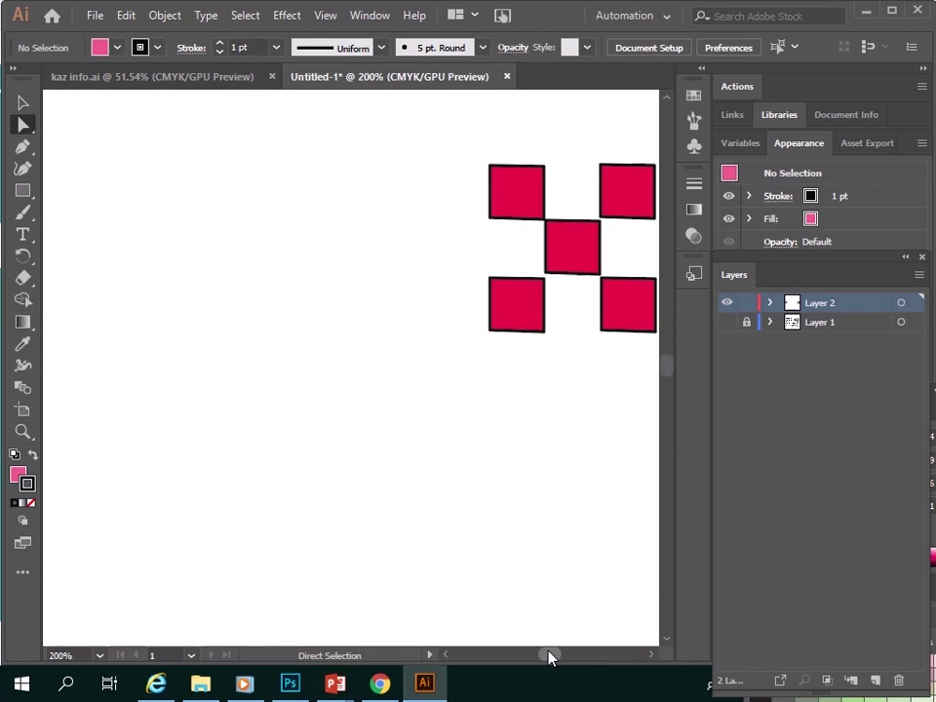
scroll(547, 654, "right", 5)
key("ctrl+minus")
key("ctrl+minus")
key("ctrl+minus")
key("ctrl+minus")
key("ctrl+minus")
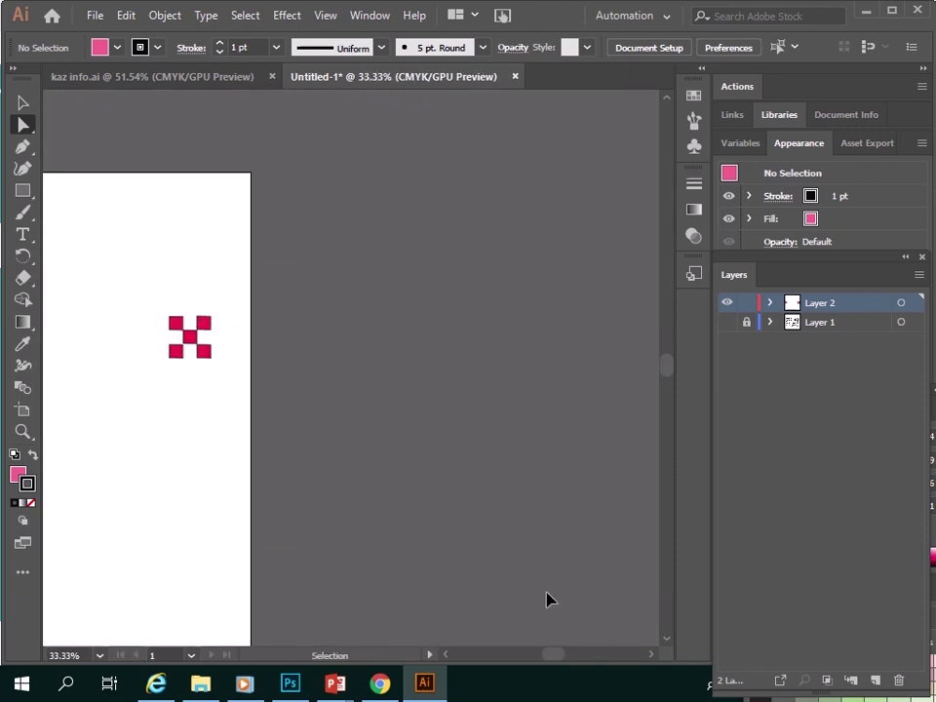
Step: Export the artwork as a PNG named Tracing Shapes, then start the Canvas submission
left_click(93, 16)
mouse_move(127, 337)
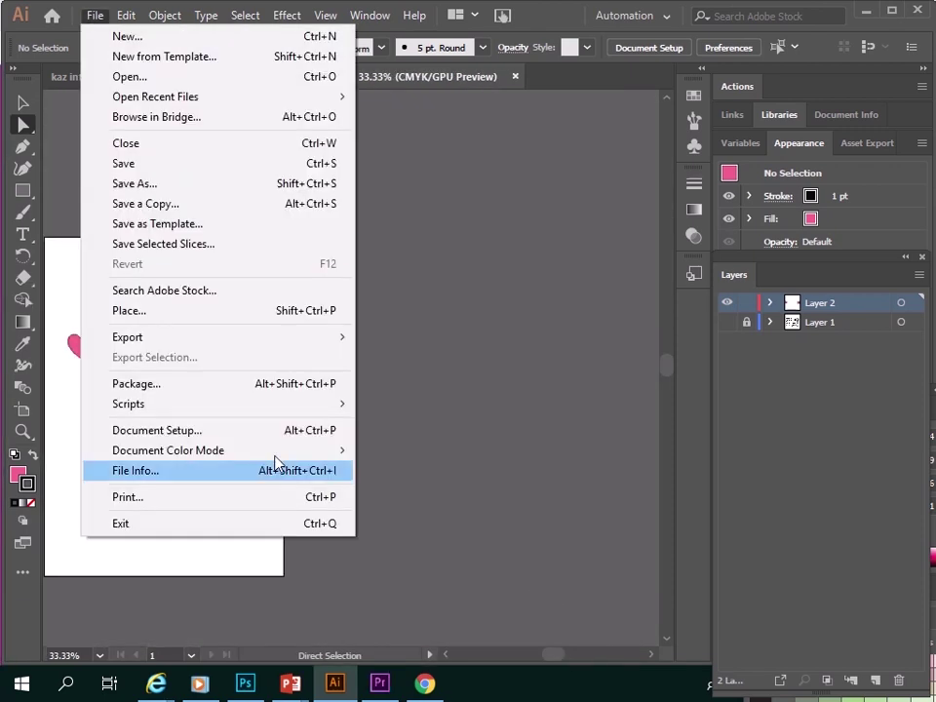
left_click(407, 359)
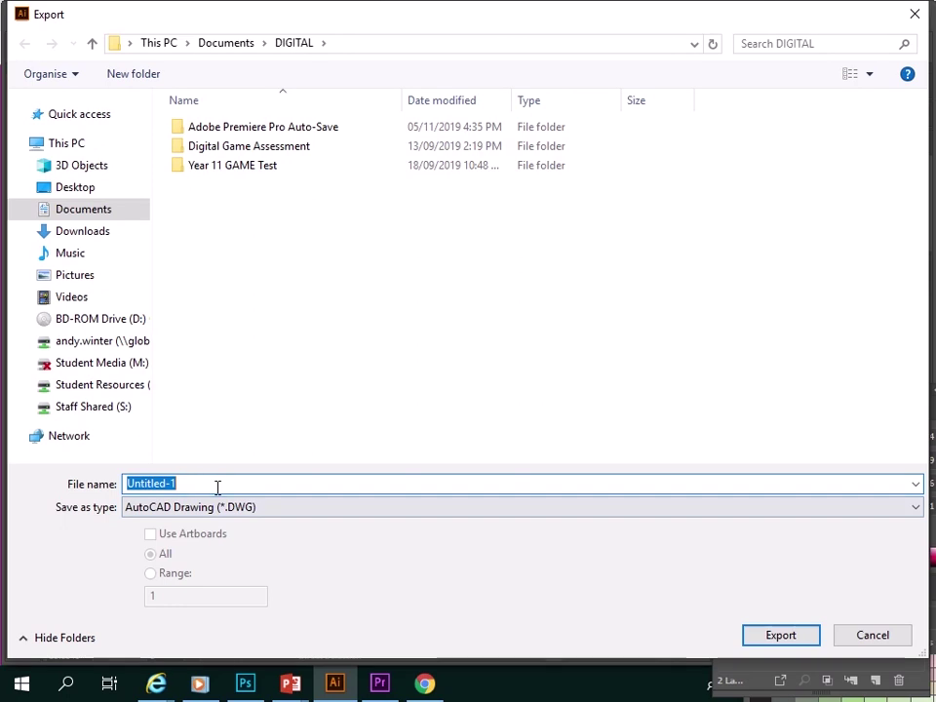
left_click(186, 507)
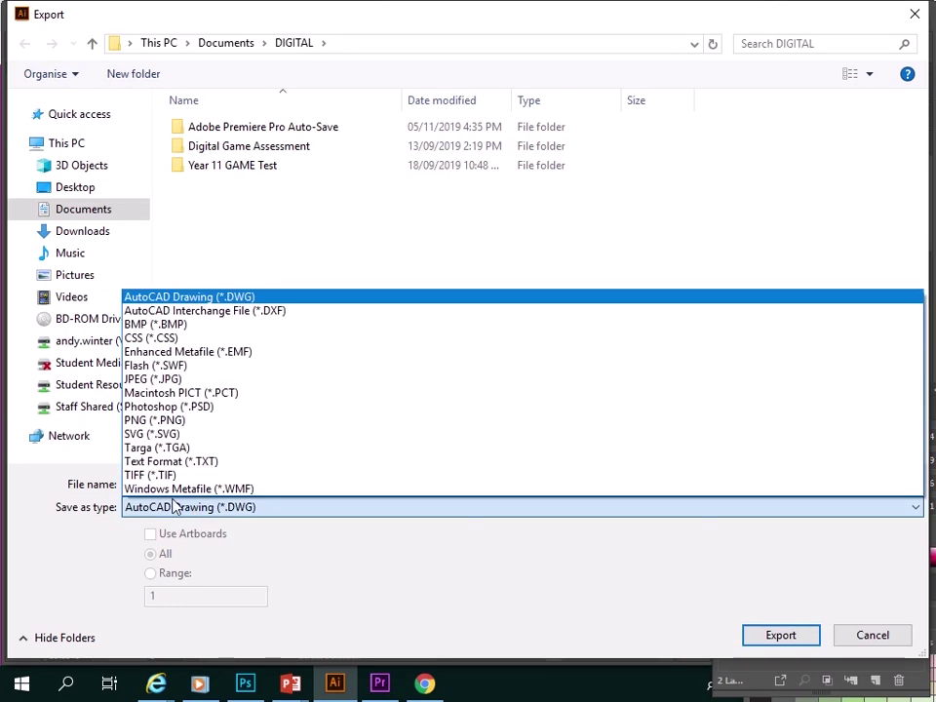
left_click(156, 420)
left_click(225, 183)
left_click(780, 634)
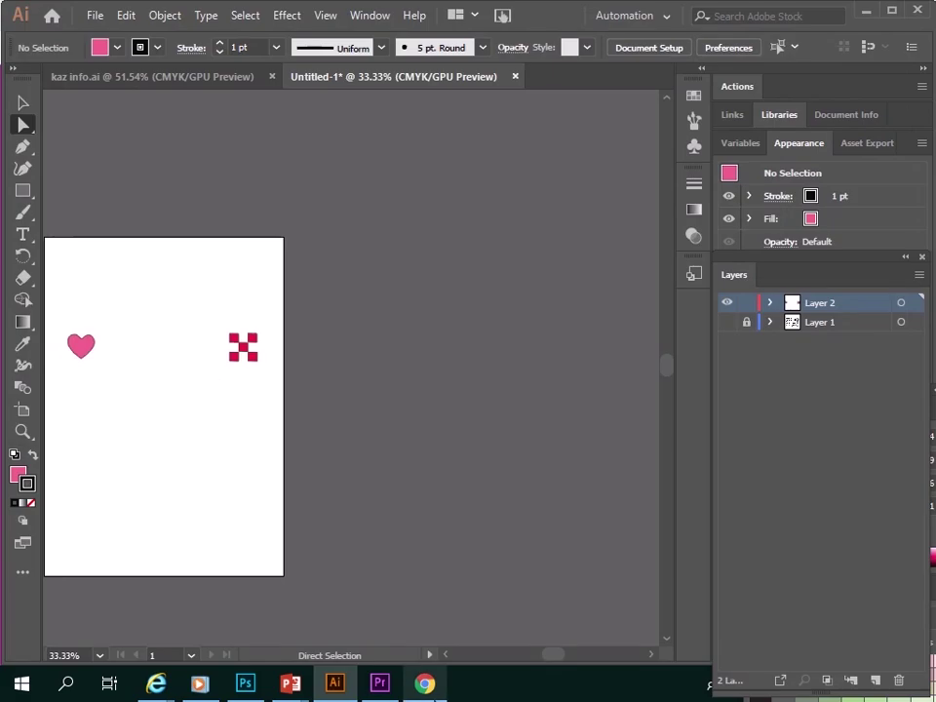
left_click(424, 682)
left_click(637, 161)
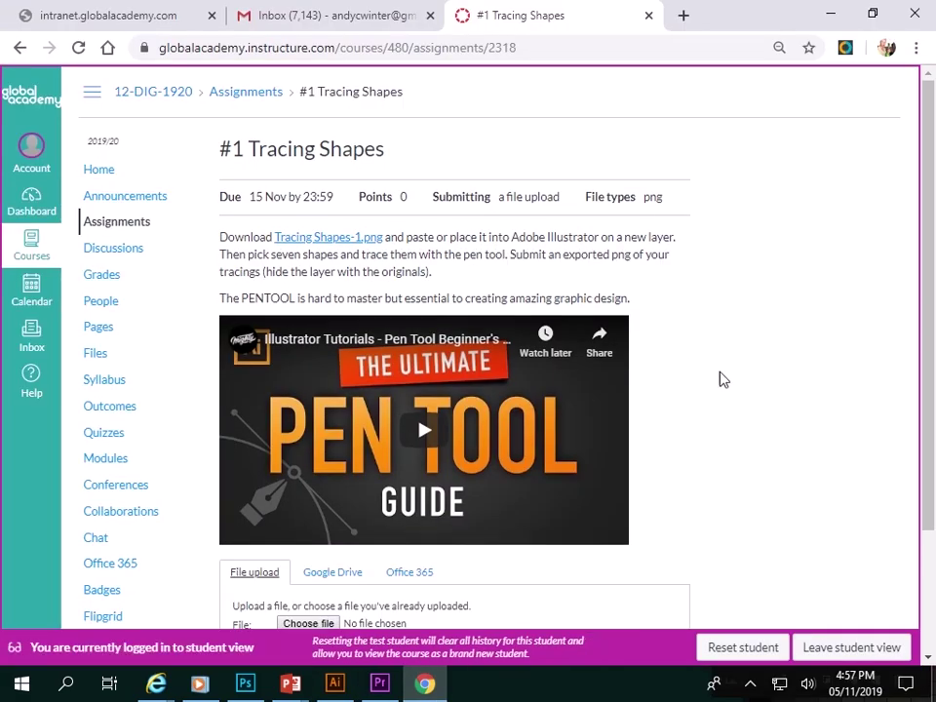
Step: Attach Tracing Shapes.png from Documents > DIGITAL and submit the #1 Tracing Shapes assignment
scroll(723, 379, "down", 3)
left_click(304, 465)
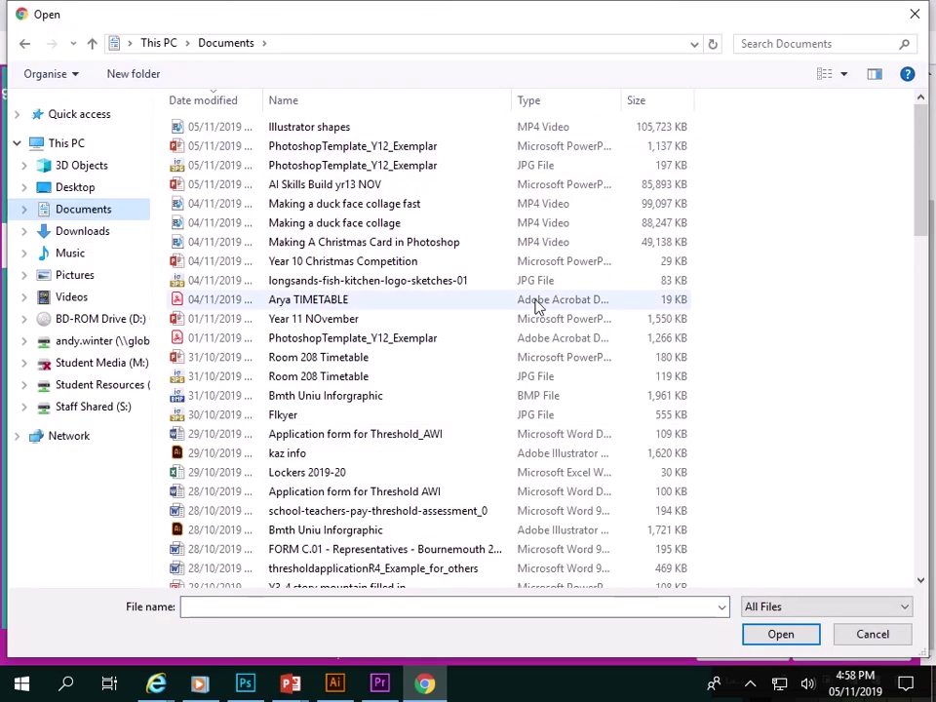
scroll(390, 380, "down", 10)
scroll(320, 448, "down", 8)
scroll(320, 449, "down", 2)
double_click(303, 405)
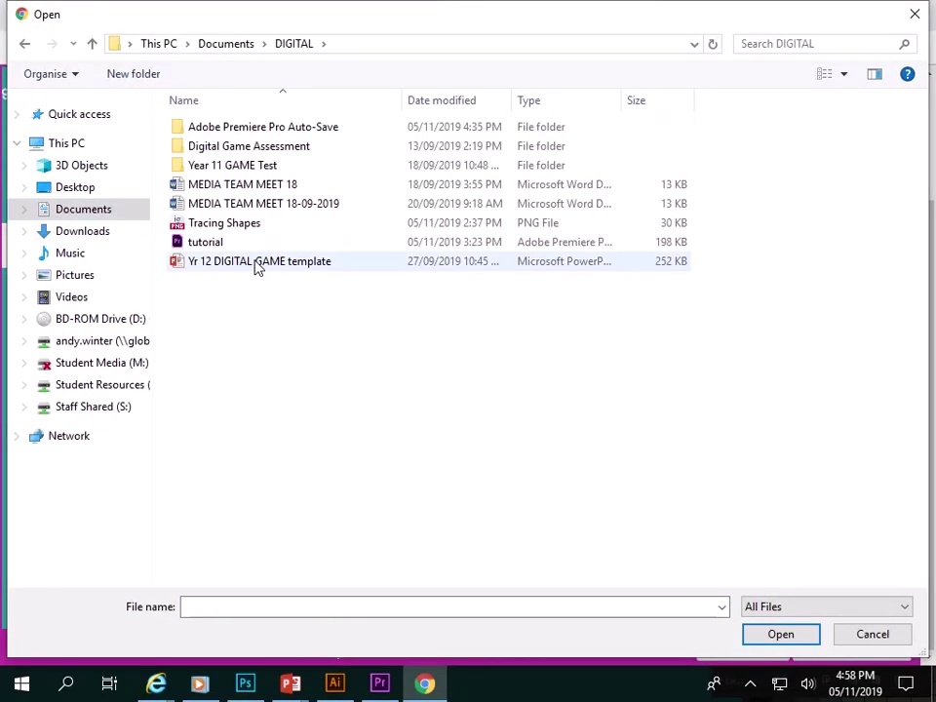
double_click(224, 220)
left_click(345, 565)
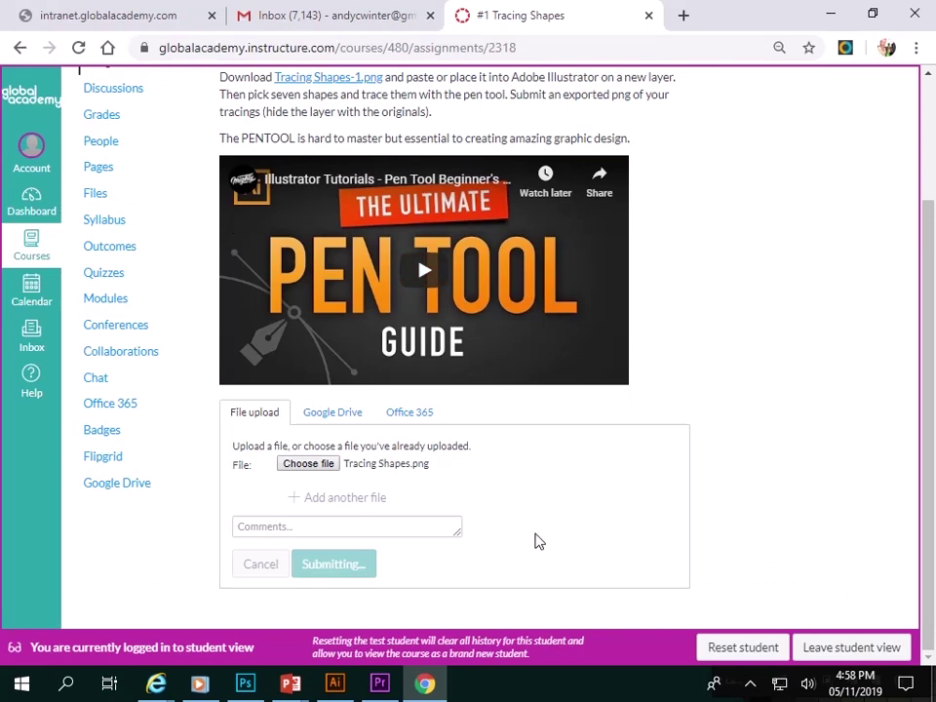